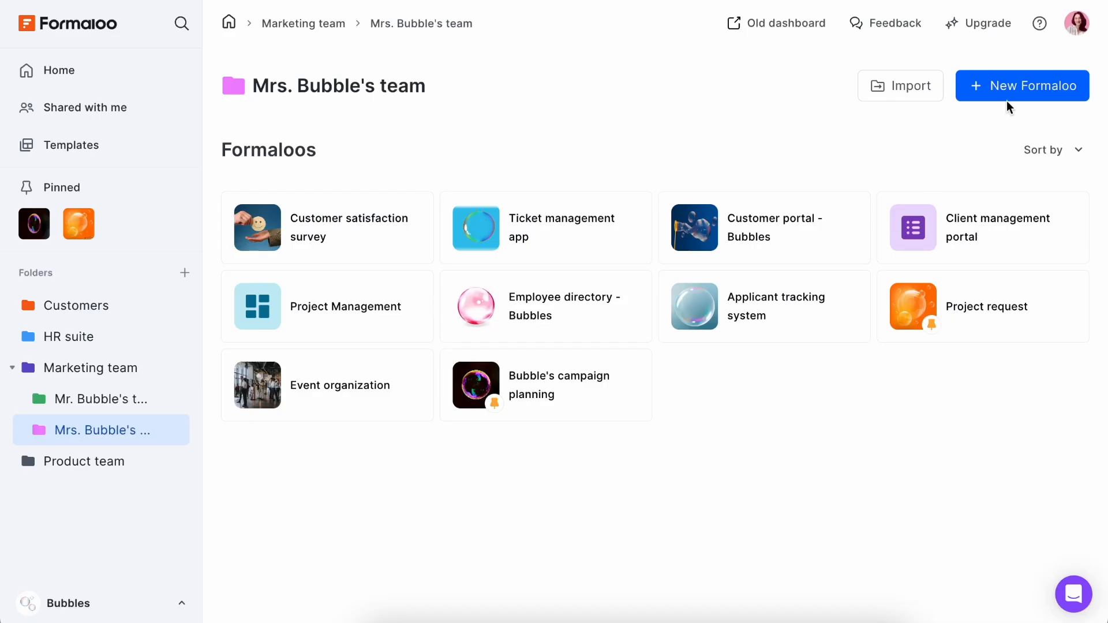
Create a survey named "What kind of superhero are you?" and open its form for editing.
left_click(971, 203)
type("What kind of superhero are you?")
left_click(658, 376)
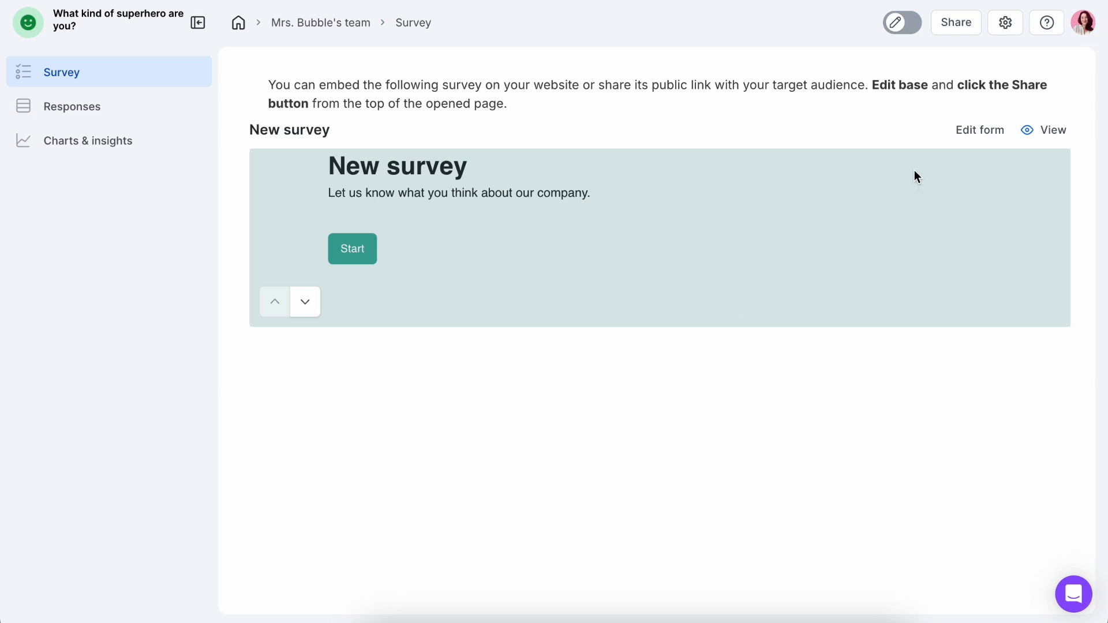
left_click(970, 138)
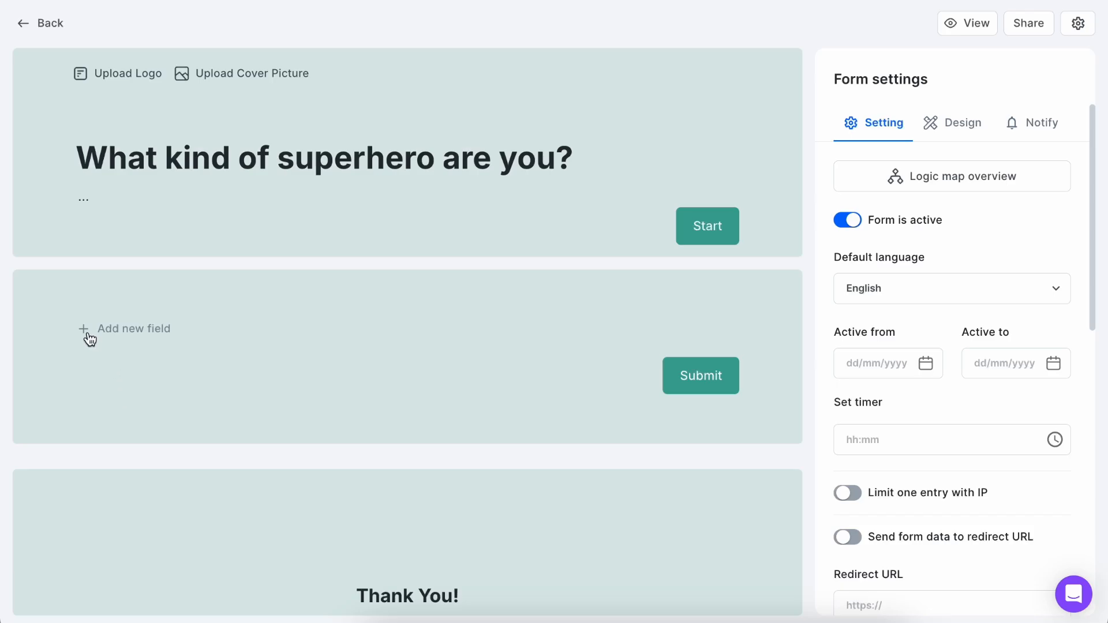
Add a Single Choice field to the form and title it "How do you approach solving a problem?".
left_click(87, 338)
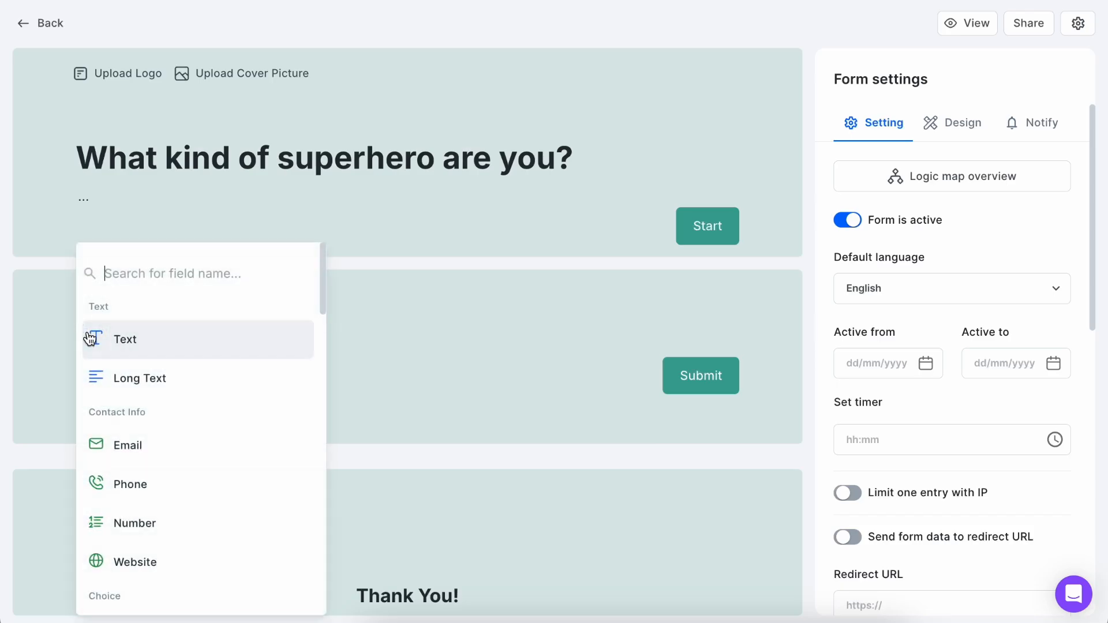
type("singl")
left_click(141, 442)
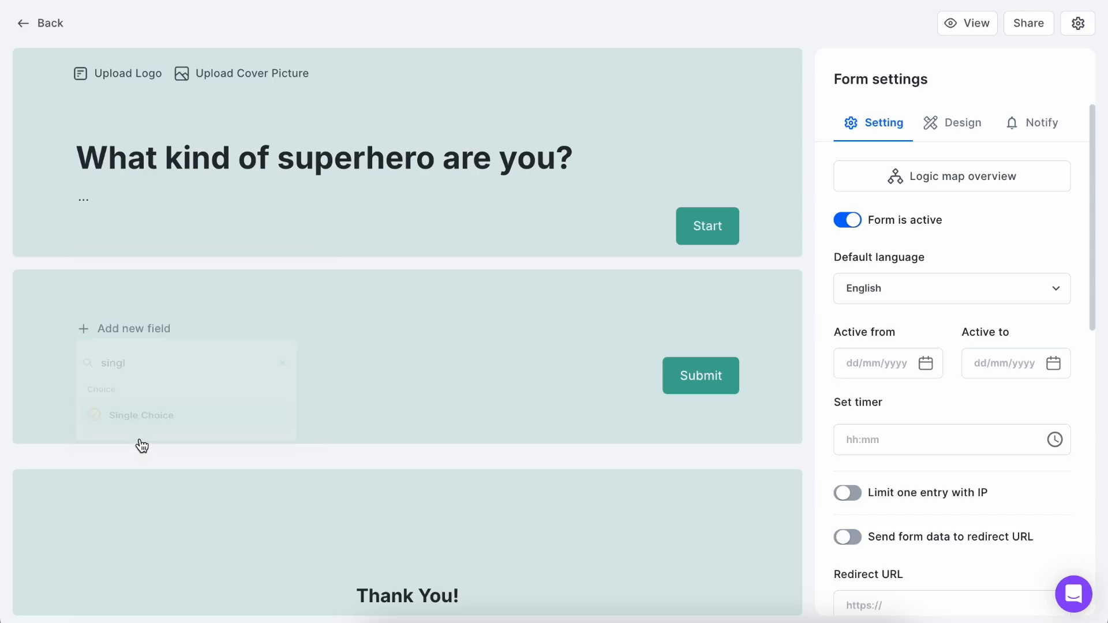
triple_click(146, 327)
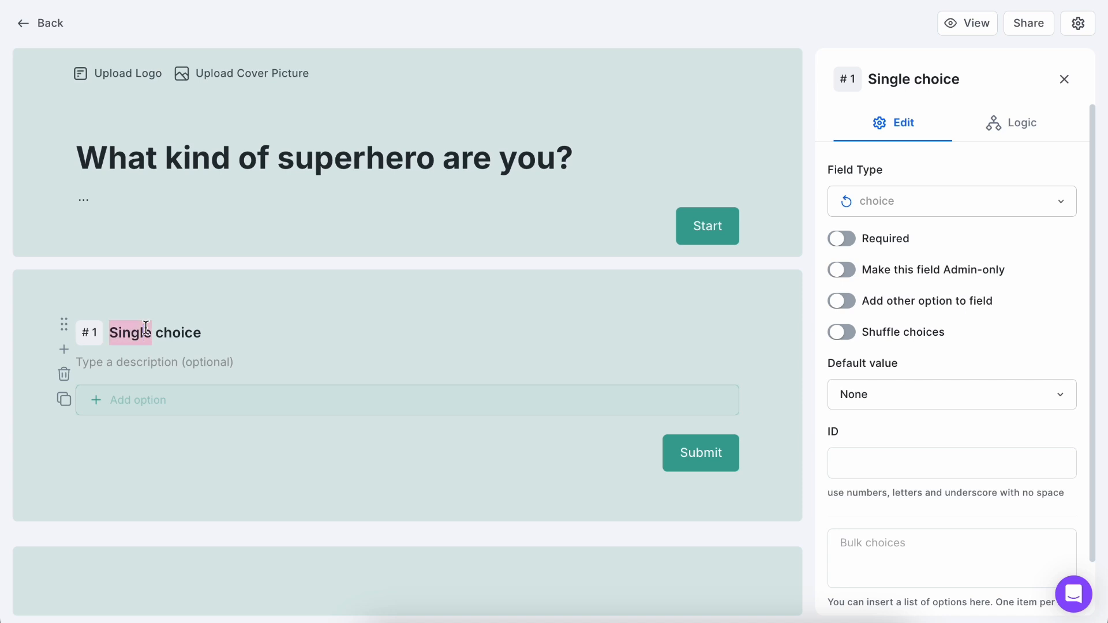
key("ctrl+v")
Bulk-insert the prepared list of answer choices into the "How do you approach solving a problem?" field.
scroll(203, 373, "down", 1)
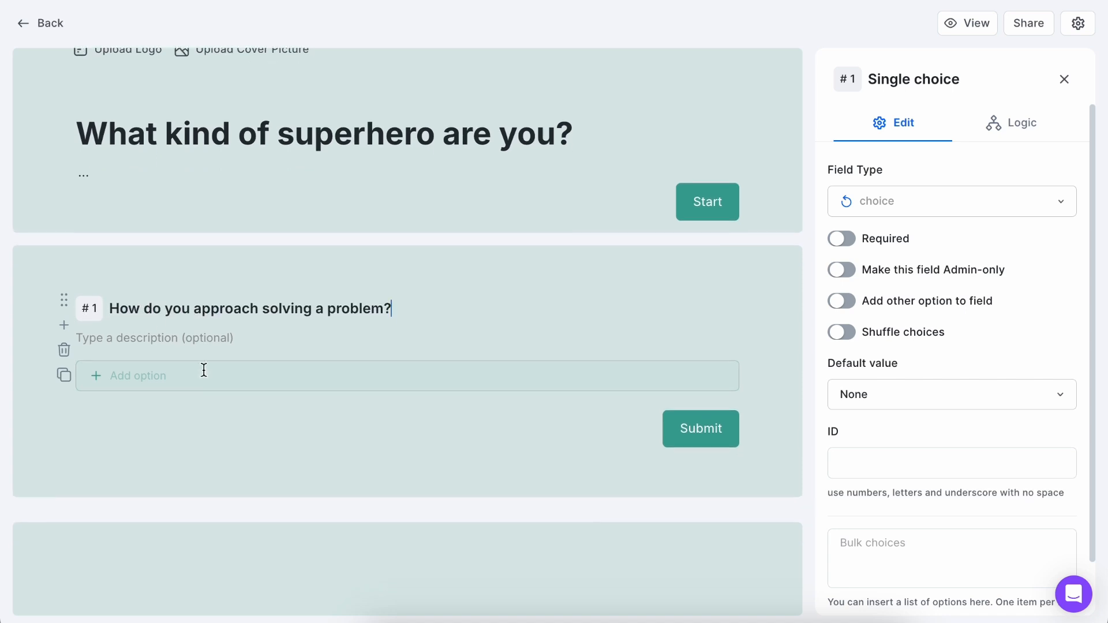
scroll(884, 400, "down", 2)
left_click(873, 483)
key("ctrl+v")
left_click(892, 605)
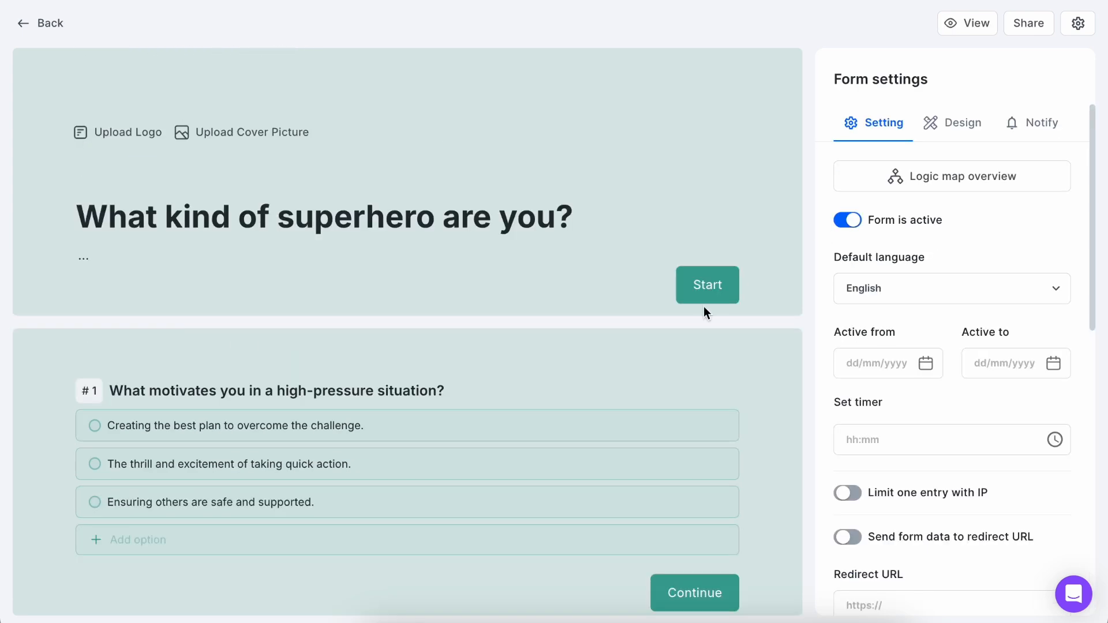
Add a Variable field directly after question 6, "If you could have one superpower, what would it be?".
scroll(706, 313, "down", 8)
scroll(705, 311, "down", 20)
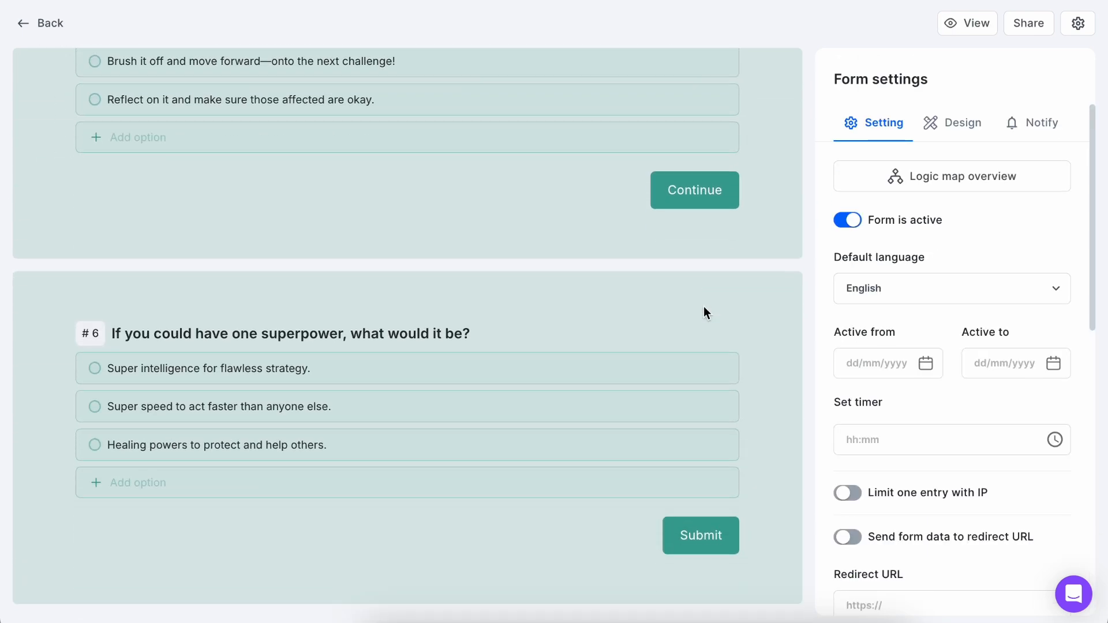
scroll(705, 312, "down", 5)
scroll(705, 312, "up", 2)
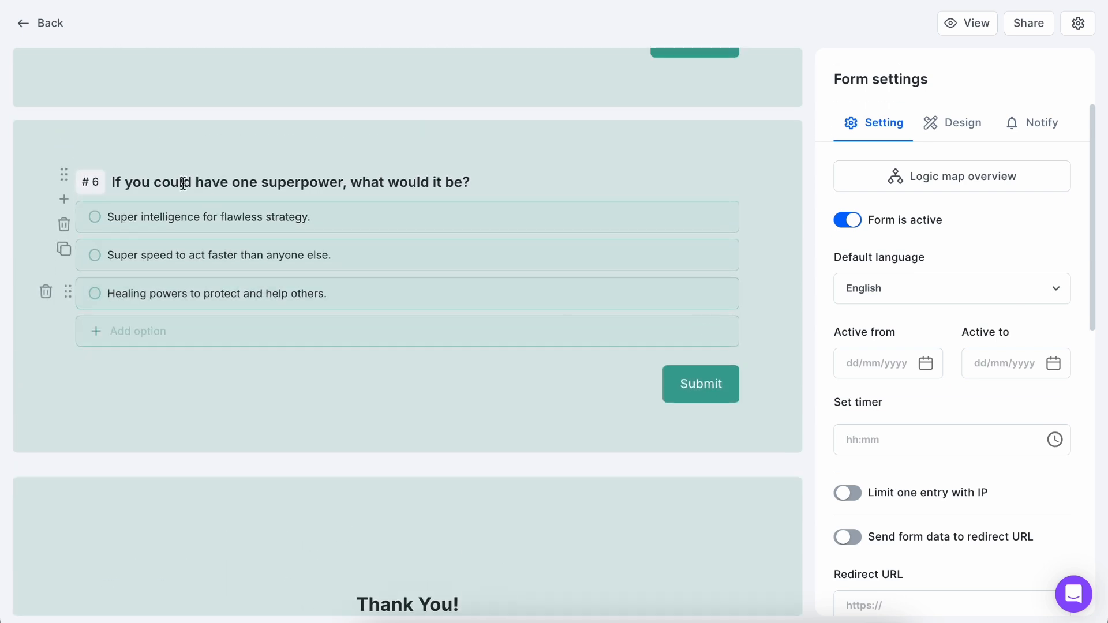
left_click(64, 199)
type("vari")
left_click(131, 328)
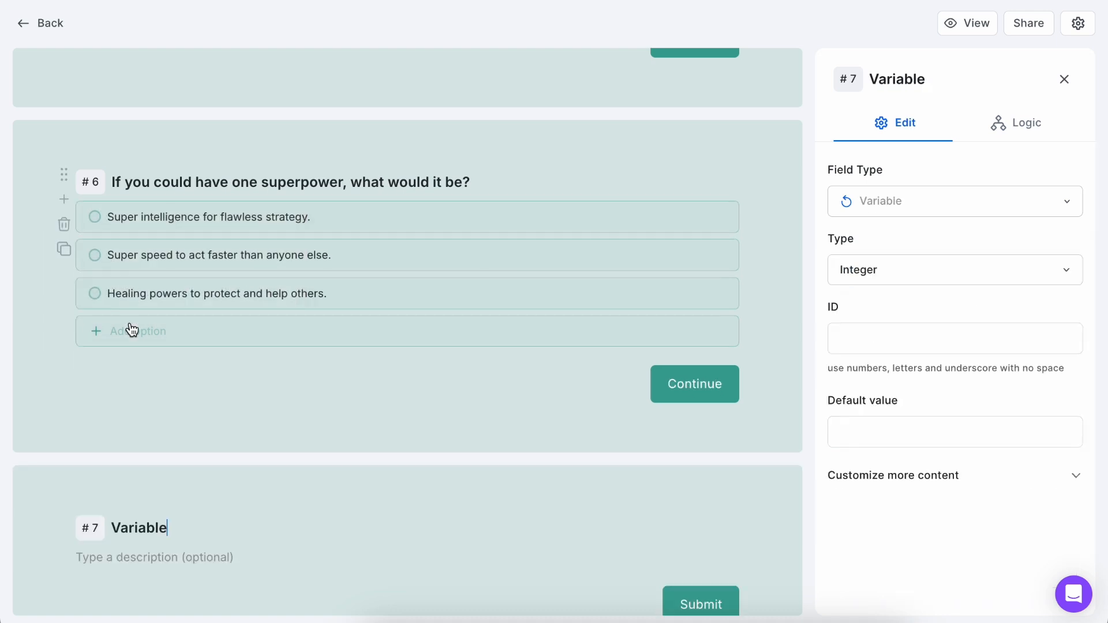
Name the new variable "The strategist" and add two more variables named "The advanturer" and "The protector".
scroll(165, 479, "down", 1)
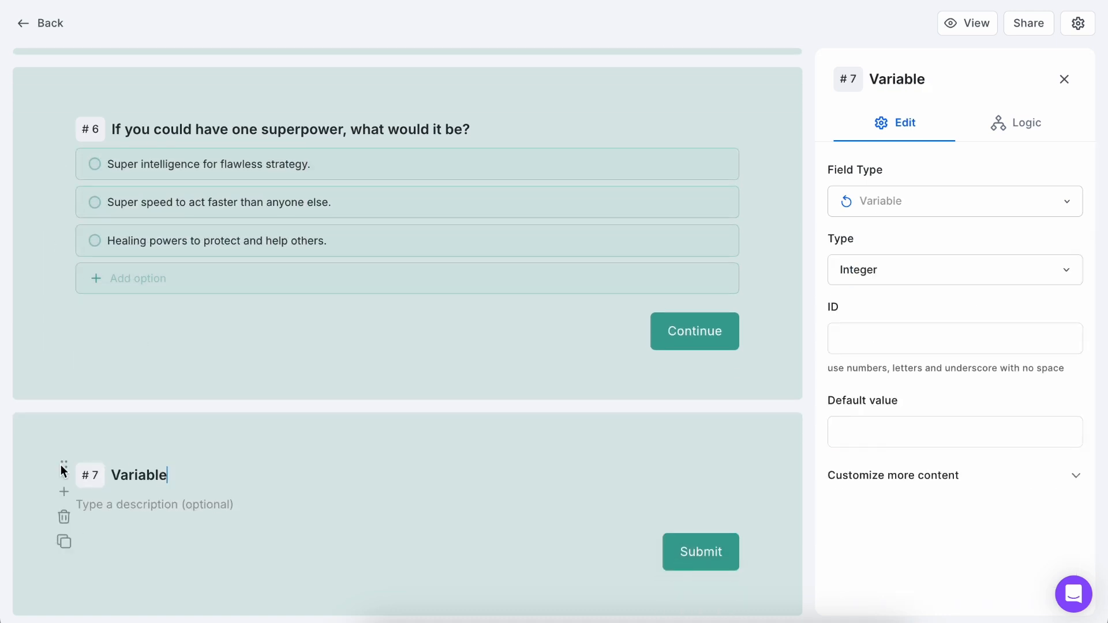
double_click(132, 473)
type("The strategist")
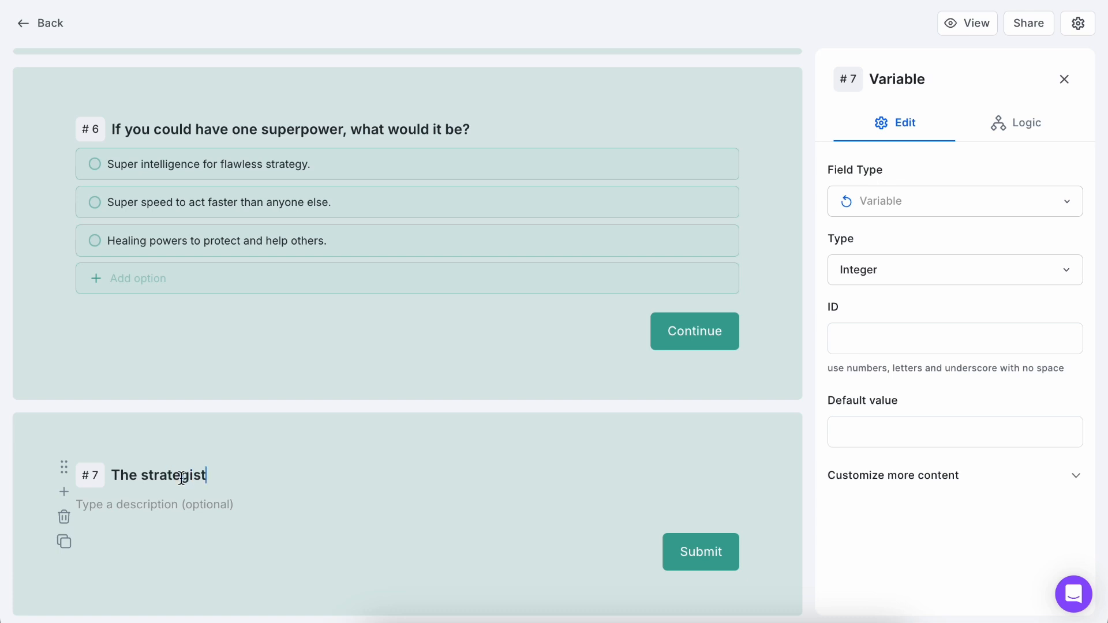
scroll(182, 478, "down", 2)
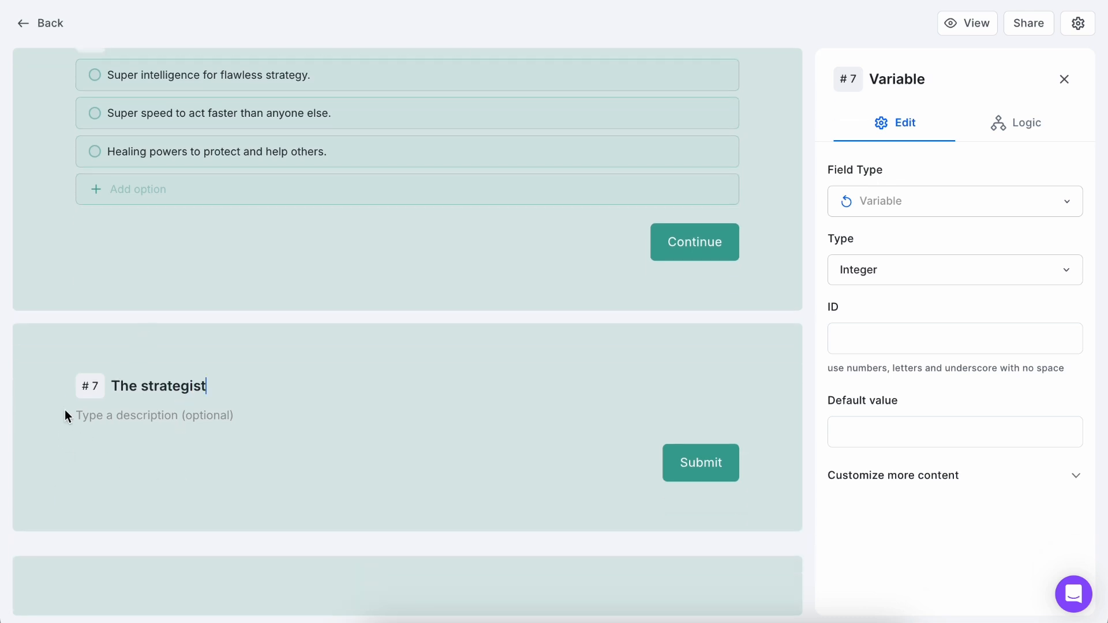
type("otector")
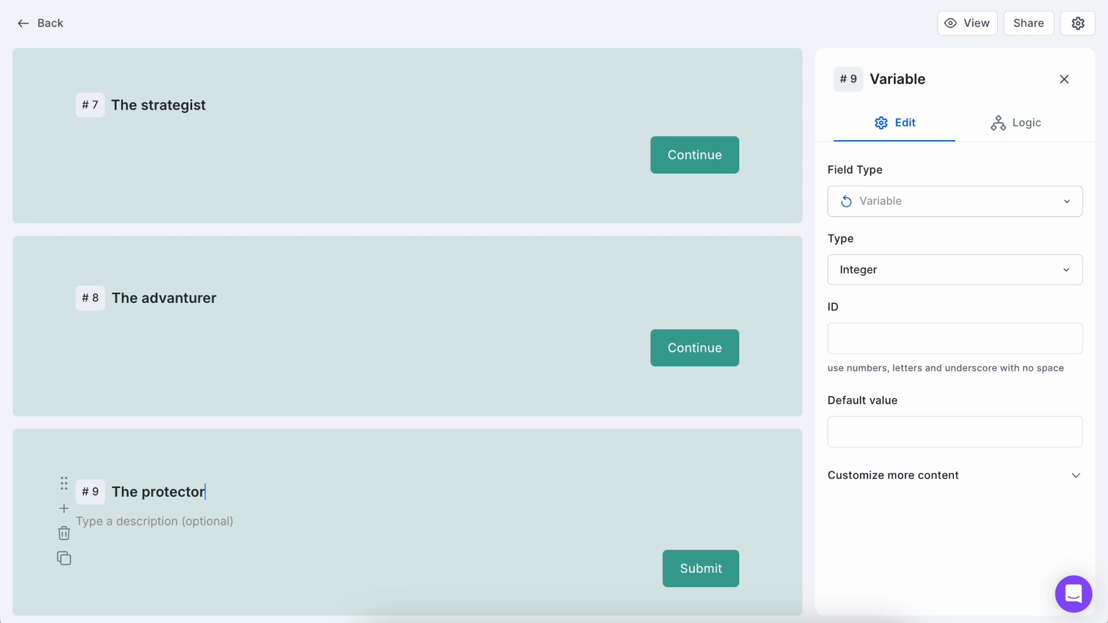
Replace all the text on the default ending page with "You're a strategist!".
scroll(740, 358, "down", 6)
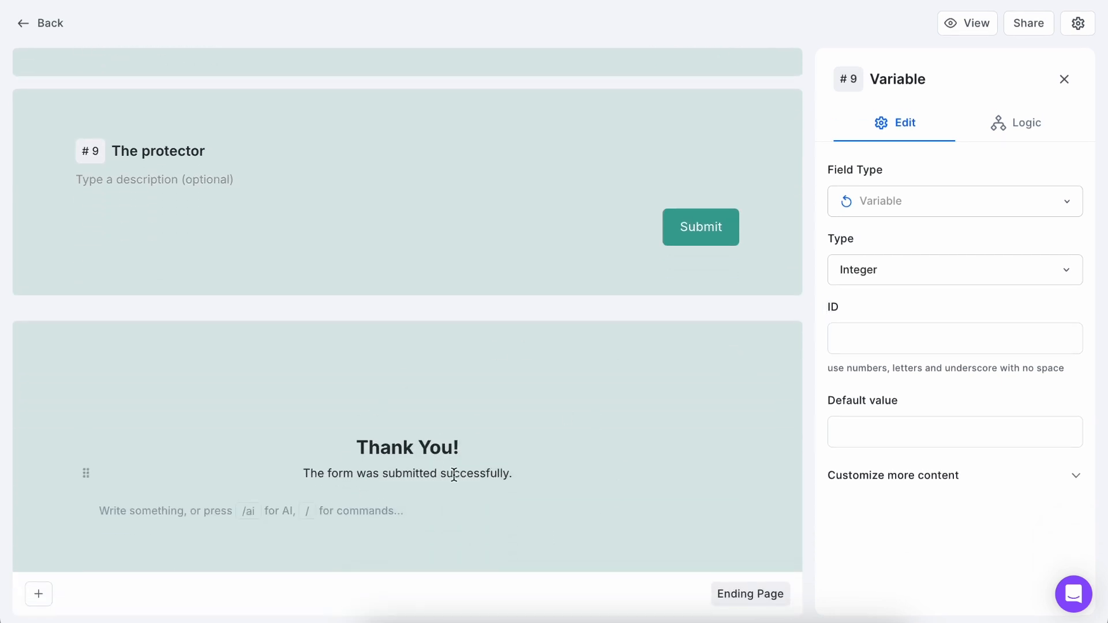
left_click(467, 428)
key("ctrl+a")
key("BackSpace")
type("You'r")
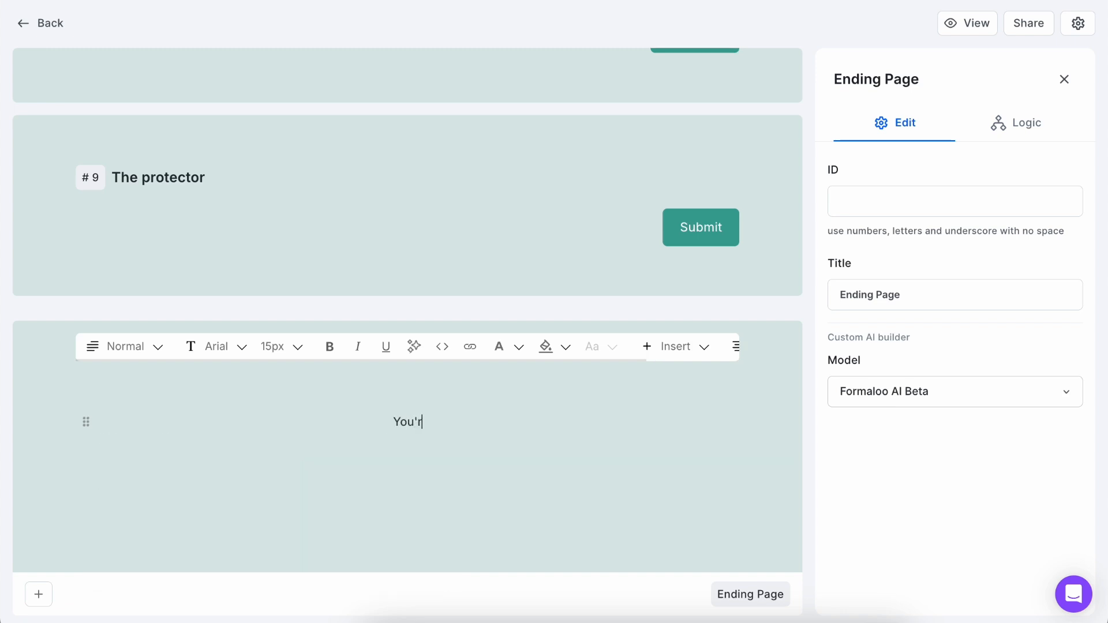
type("e a strategist!")
Format "You're a strategist!" as a bold Heading 1 and start a new line below it.
triple_click(398, 420)
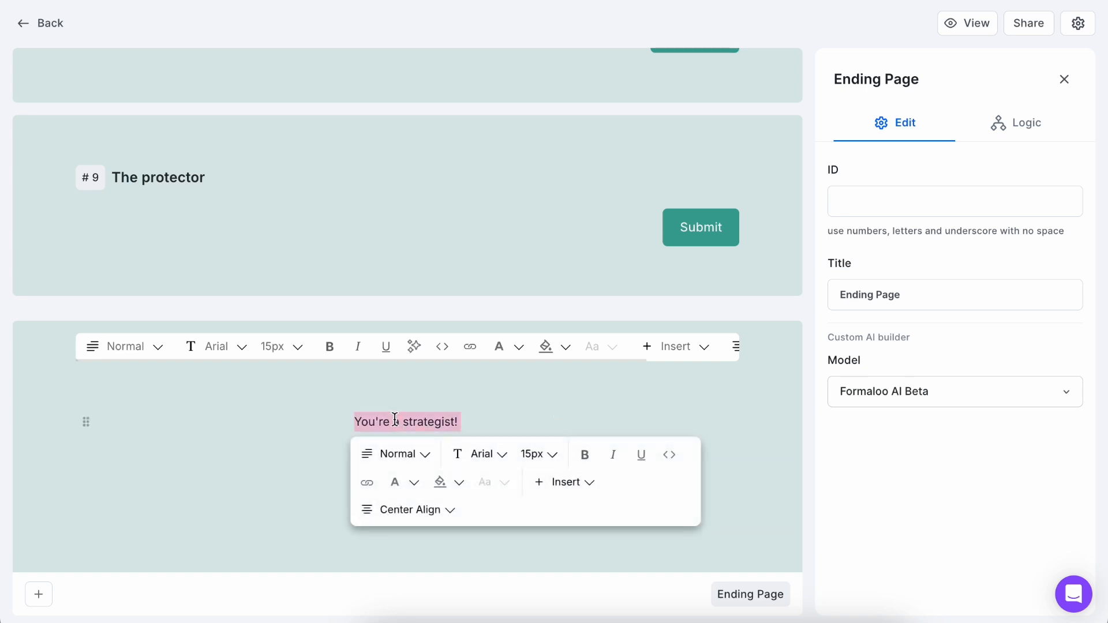
left_click(194, 352)
left_click(140, 348)
left_click(157, 158)
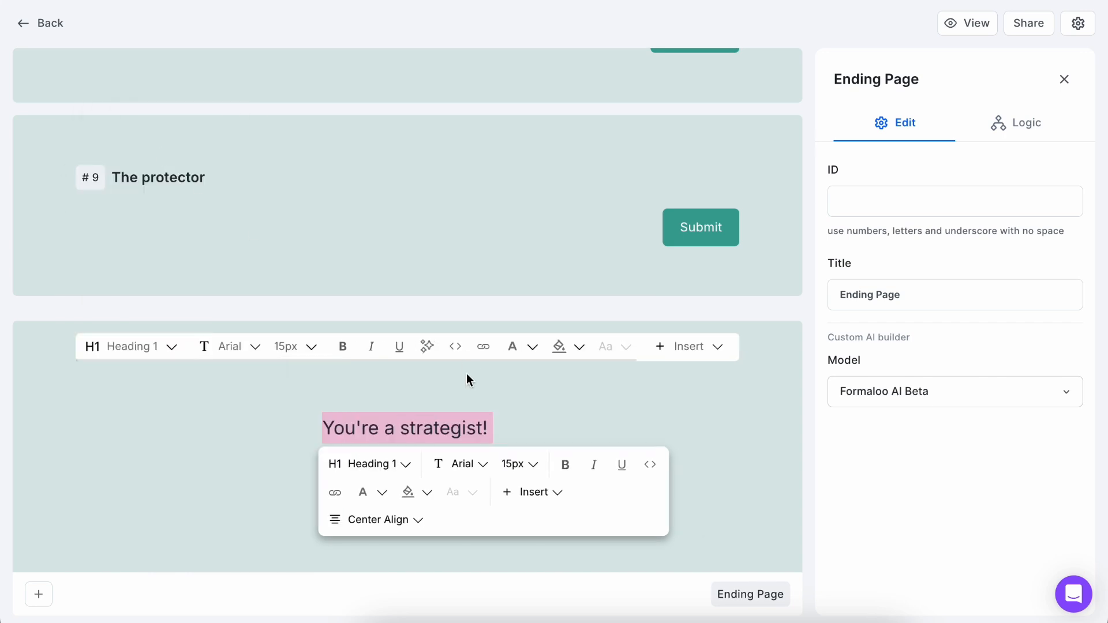
left_click(563, 467)
left_click(515, 426)
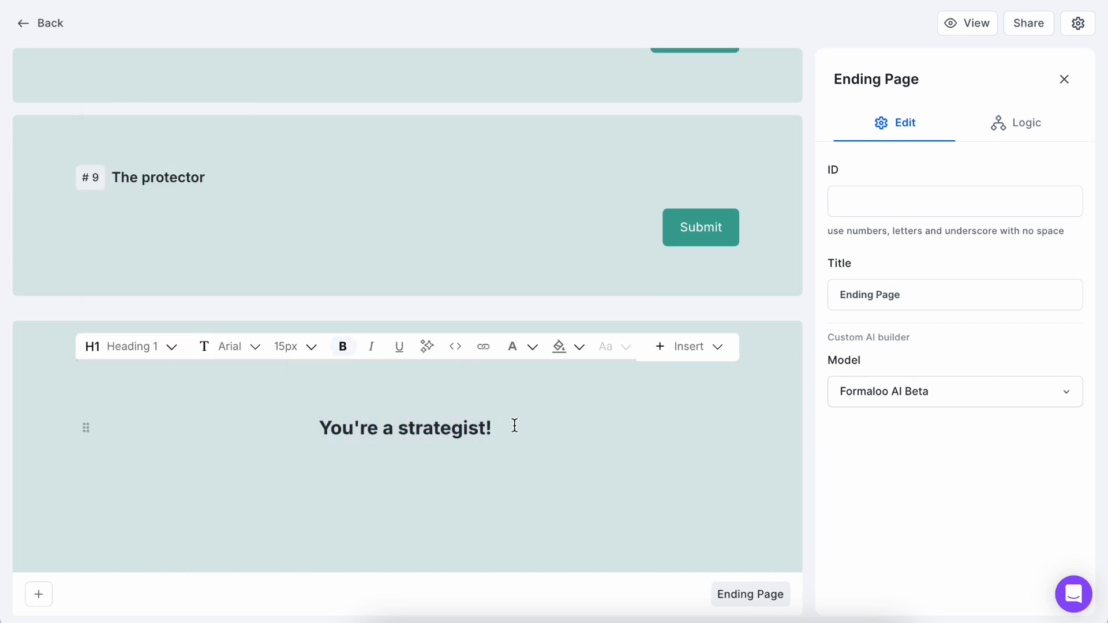
key("Return")
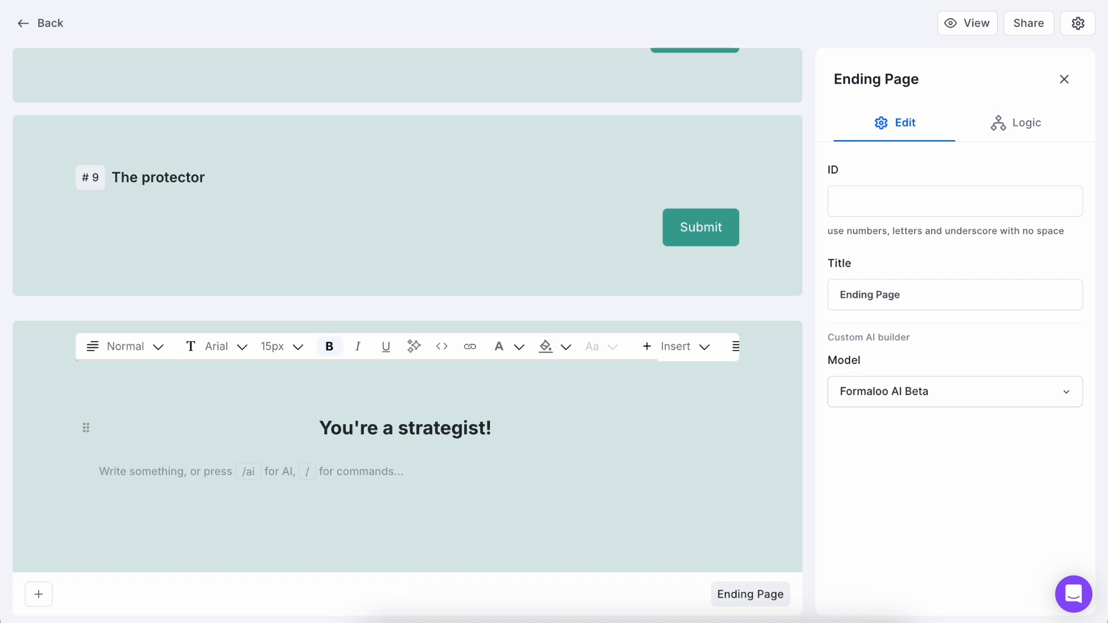
Set the ending page's title to "Strategist".
left_click(976, 286)
key("ctrl+a")
type("Stra")
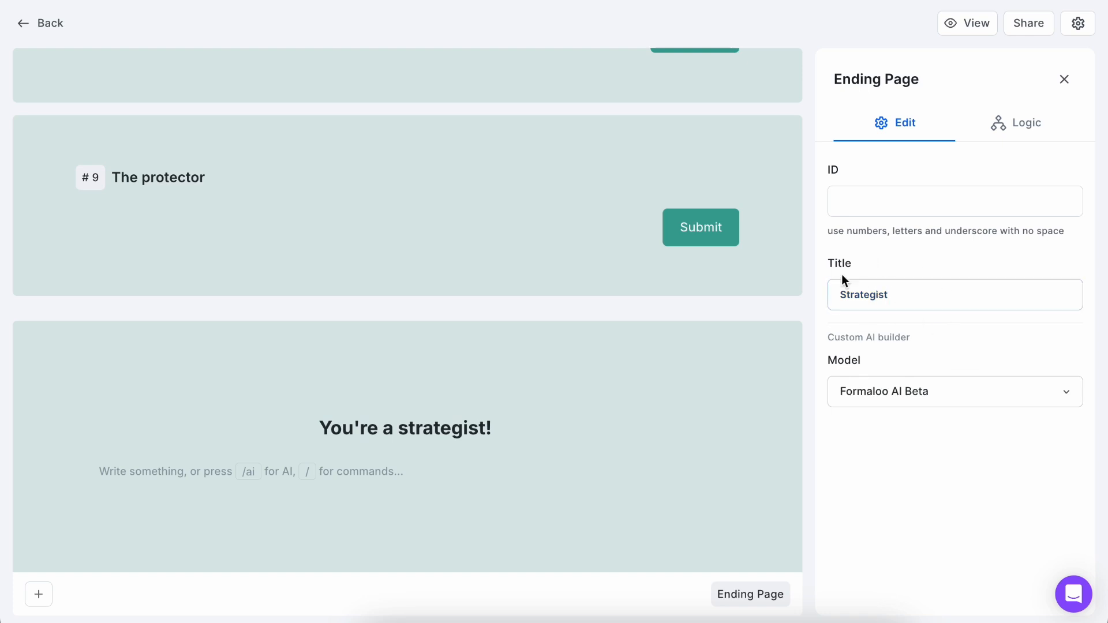
Paste the strategist description below the heading, center-align it and remove its trailing quotation mark.
left_click(521, 470)
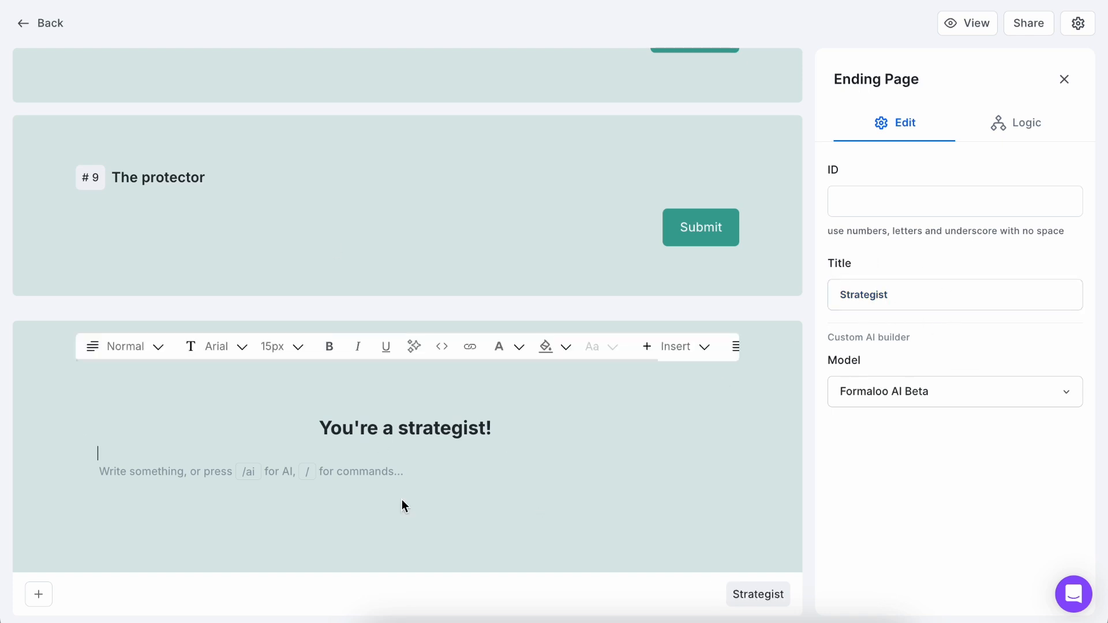
key("ctrl+v")
triple_click(131, 460)
left_click(130, 349)
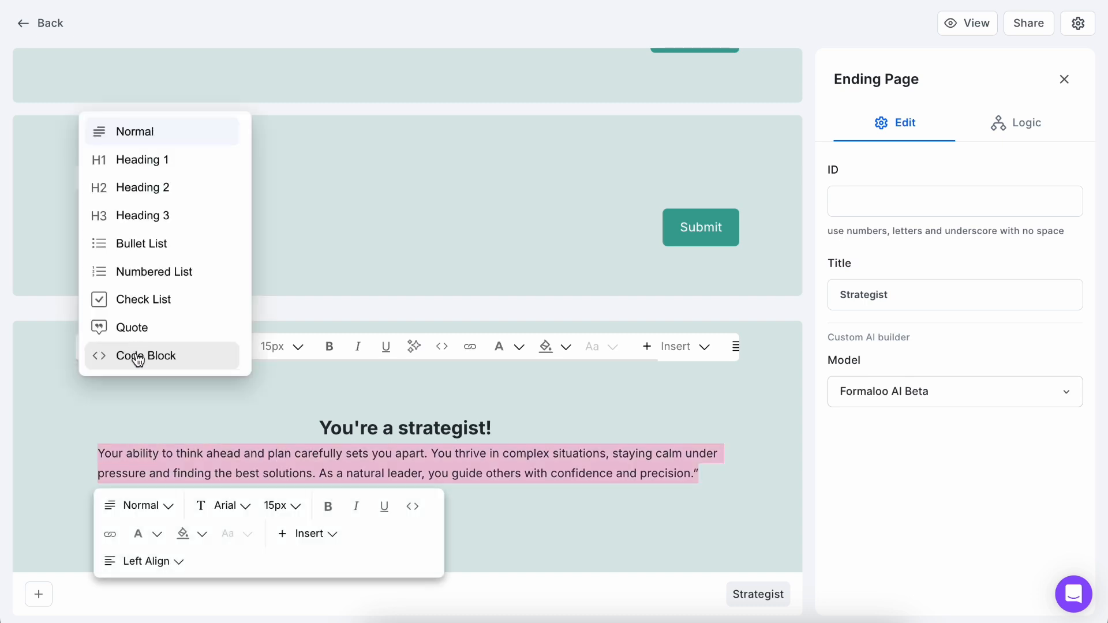
left_click(177, 568)
left_click(176, 569)
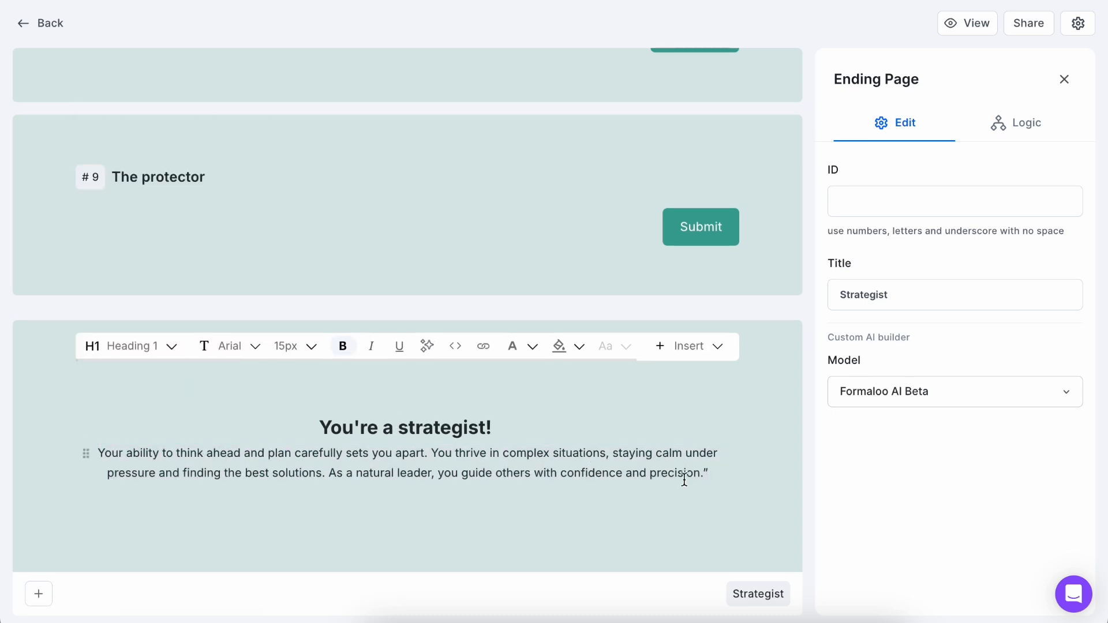
left_click(710, 473)
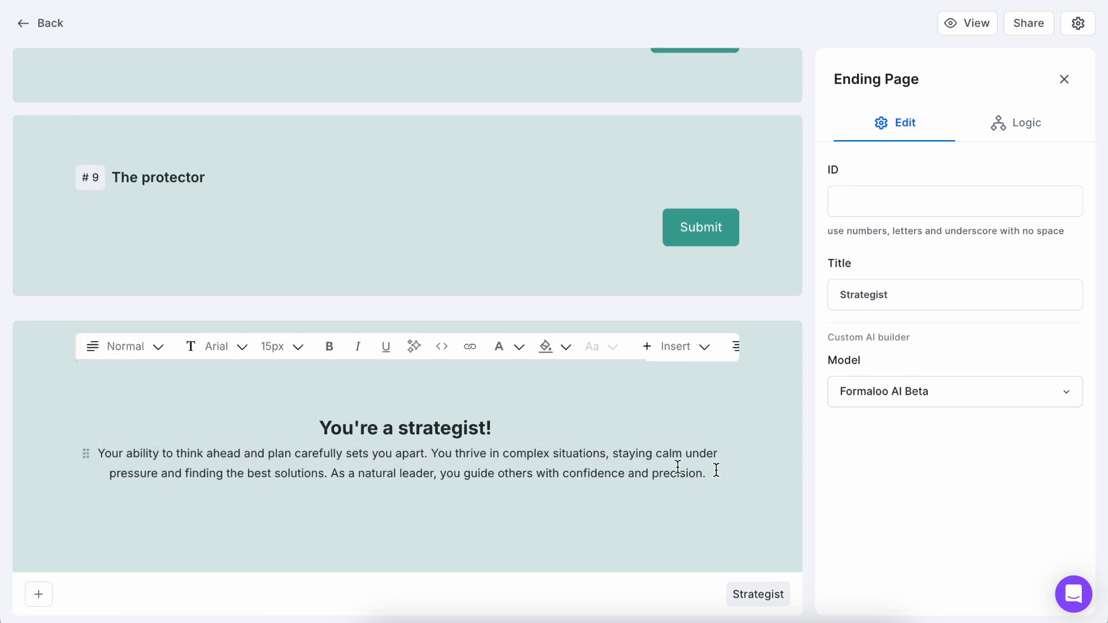
Add ending pages headed "You're the adventurer!" and "You're the Protector!", each with its matching description.
left_click(39, 595)
left_click(79, 538)
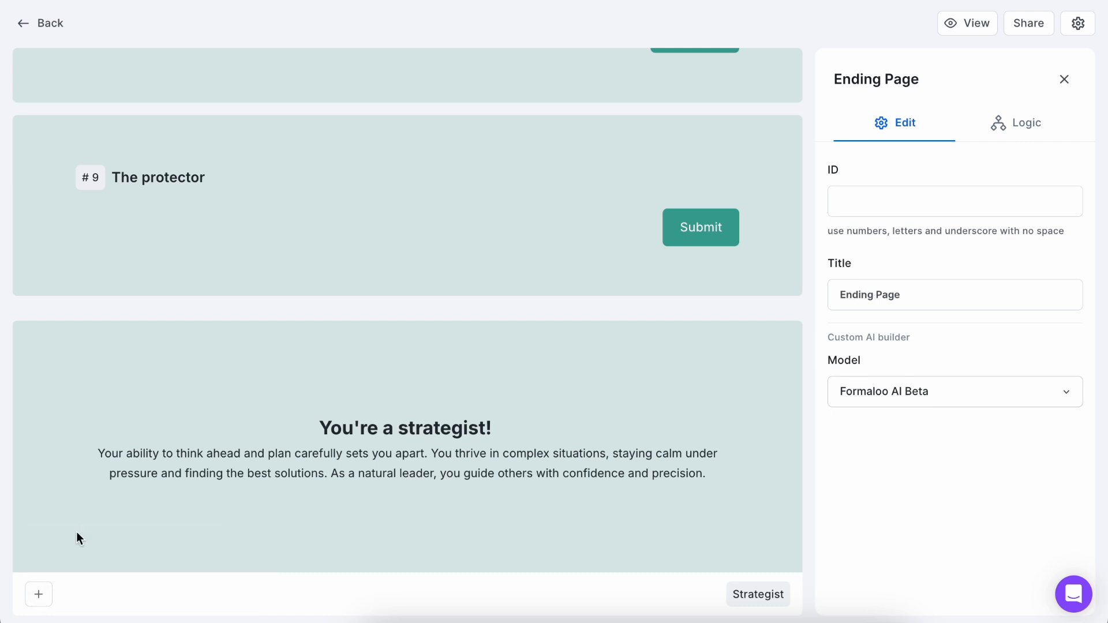
type("You're the protector")
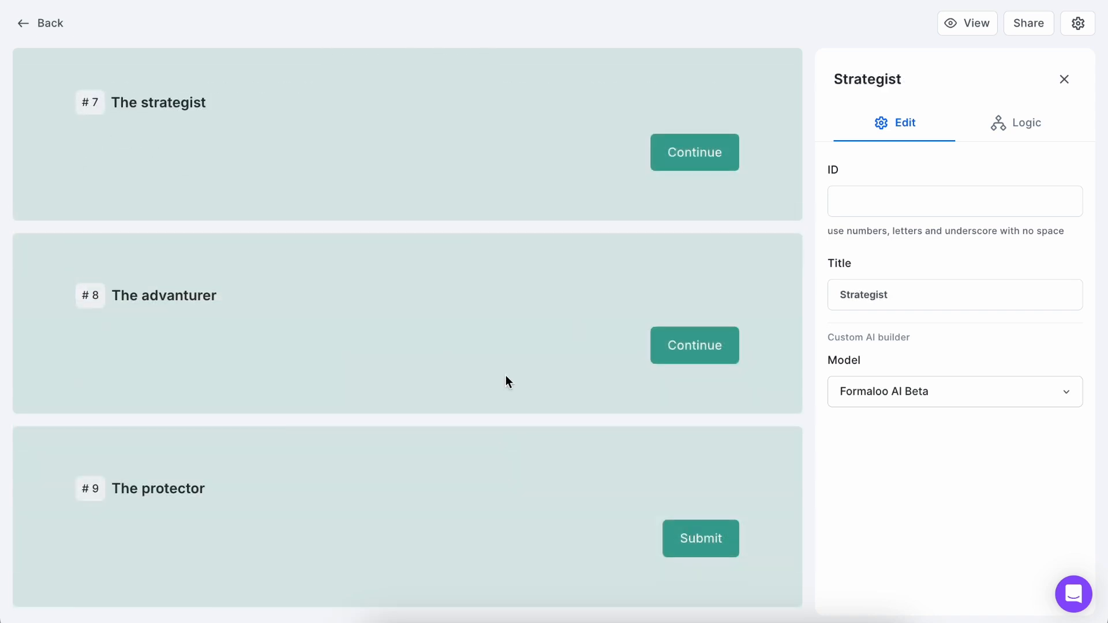
scroll(506, 381, "down", 12)
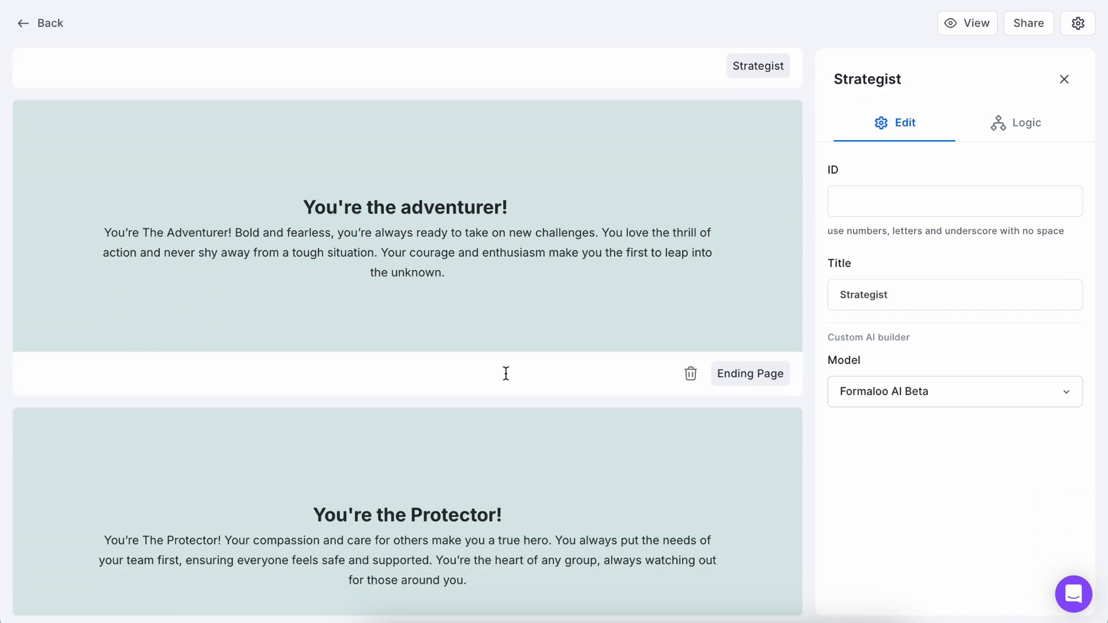
scroll(505, 373, "down", 2)
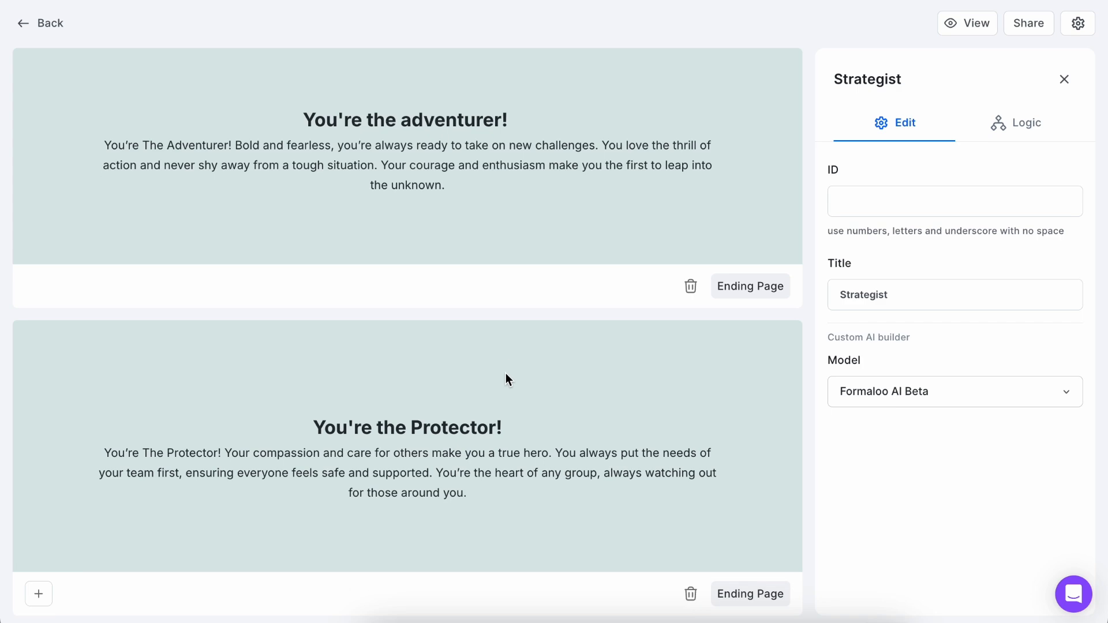
Open the logic rules editor for question 1, "Which role would you most enjoy in a superhero team?".
scroll(549, 166, "up", 20)
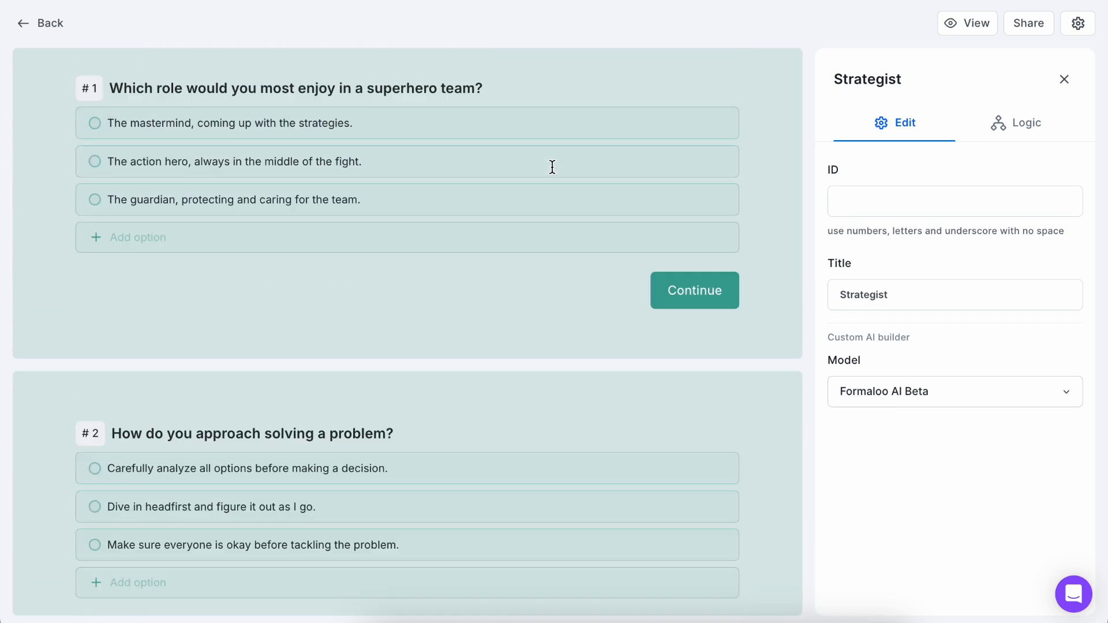
scroll(552, 167, "up", 4)
left_click(479, 289)
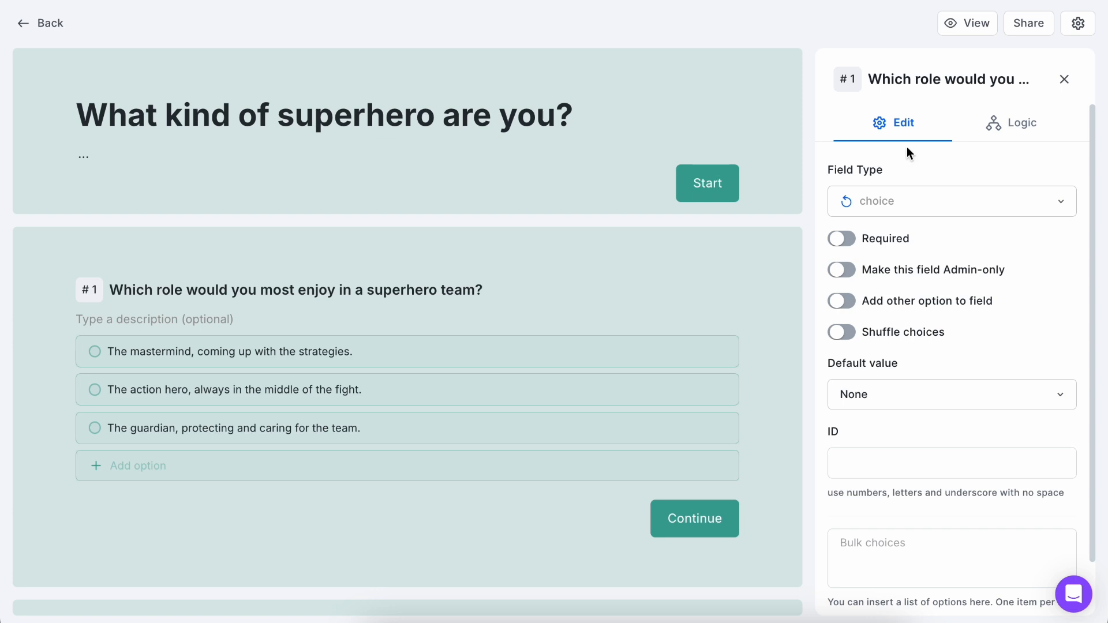
left_click(986, 126)
left_click(866, 571)
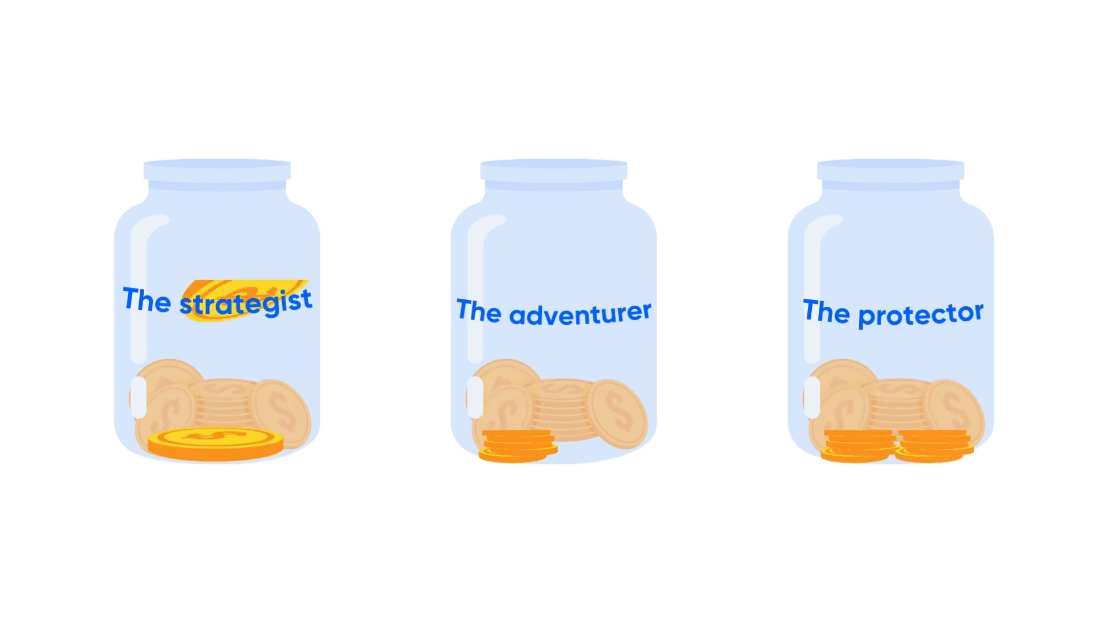
Set question 1's rule to add 1 to The strategist when the answer is Option 1, the mastermind.
left_click(725, 136)
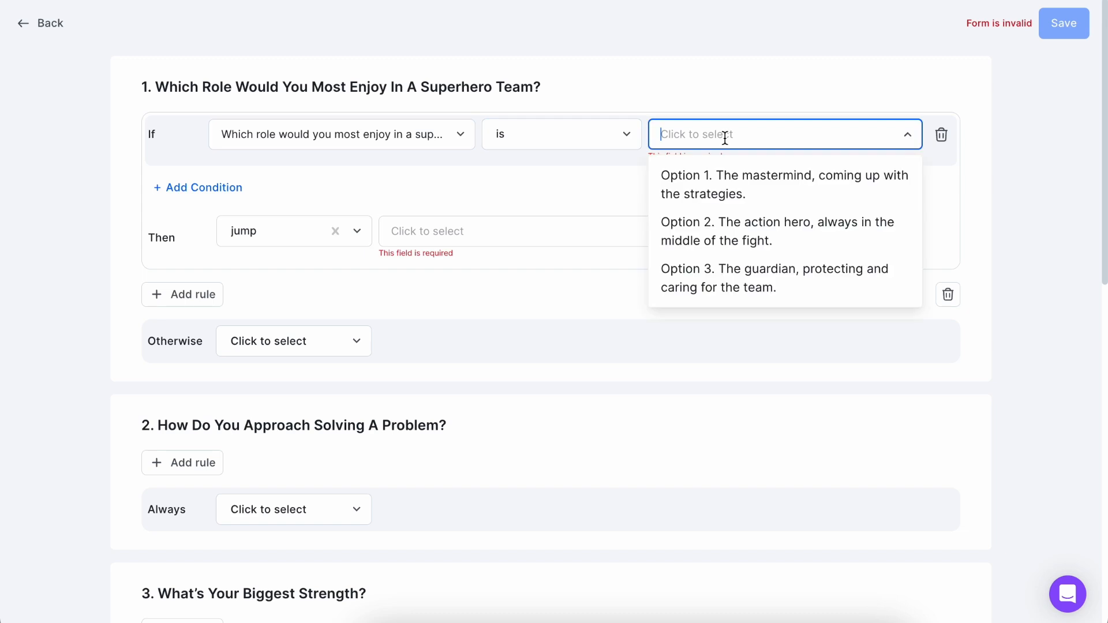
left_click(726, 176)
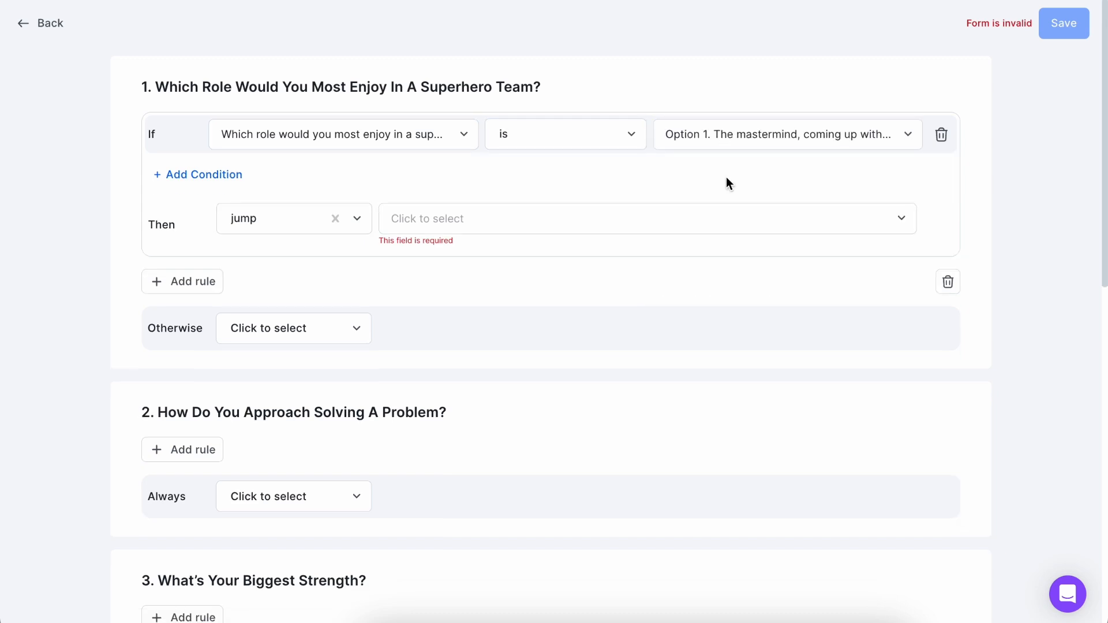
left_click(285, 226)
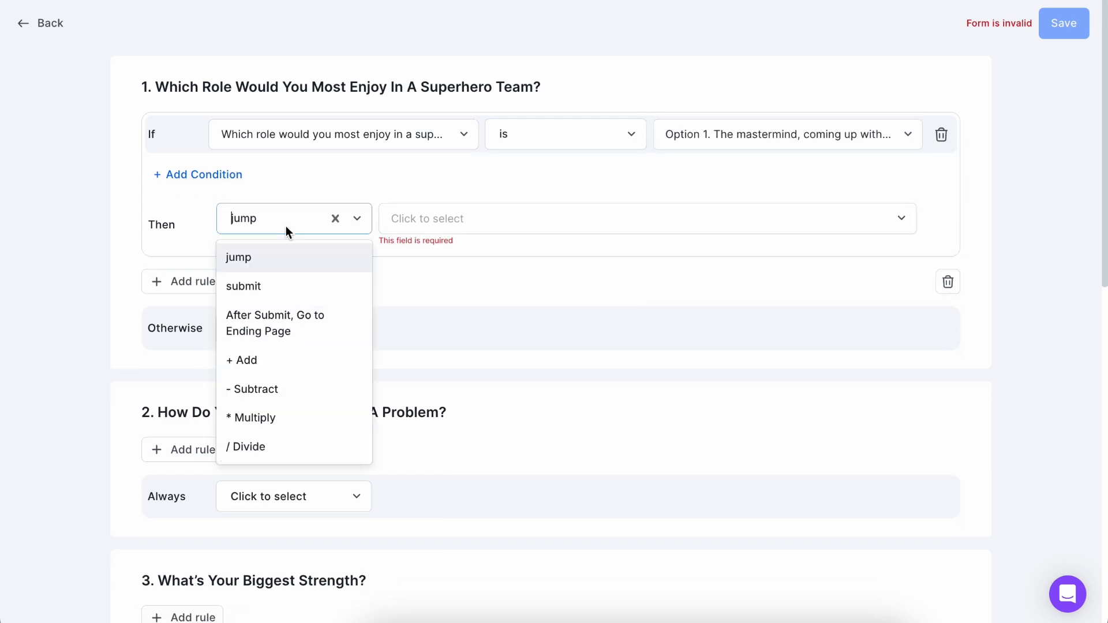
left_click(259, 363)
left_click(444, 217)
type("1")
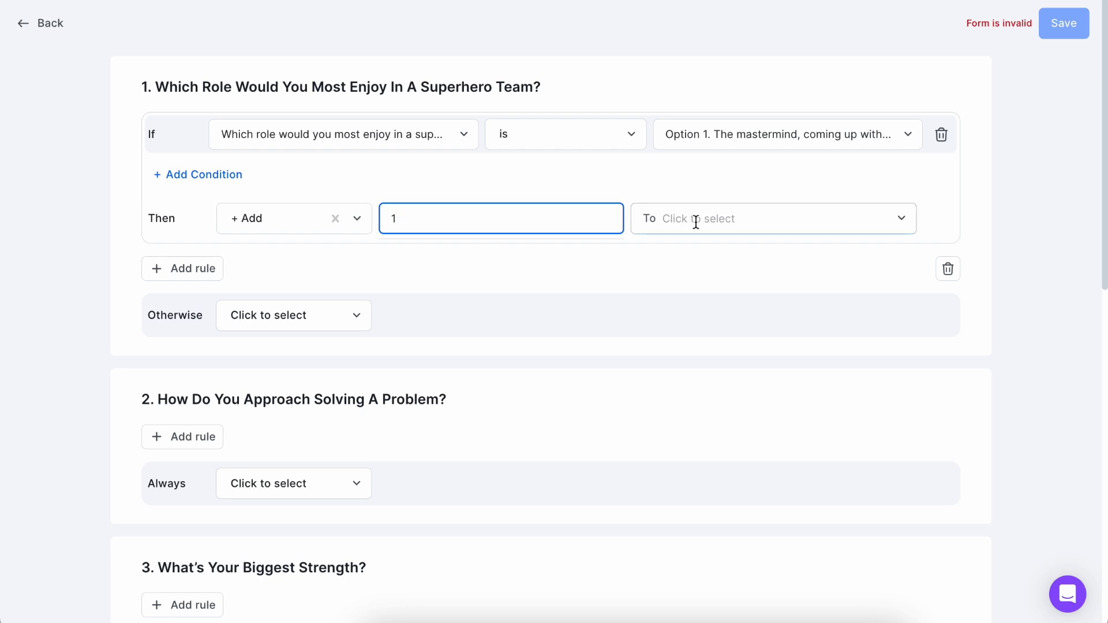
left_click(719, 227)
left_click(710, 258)
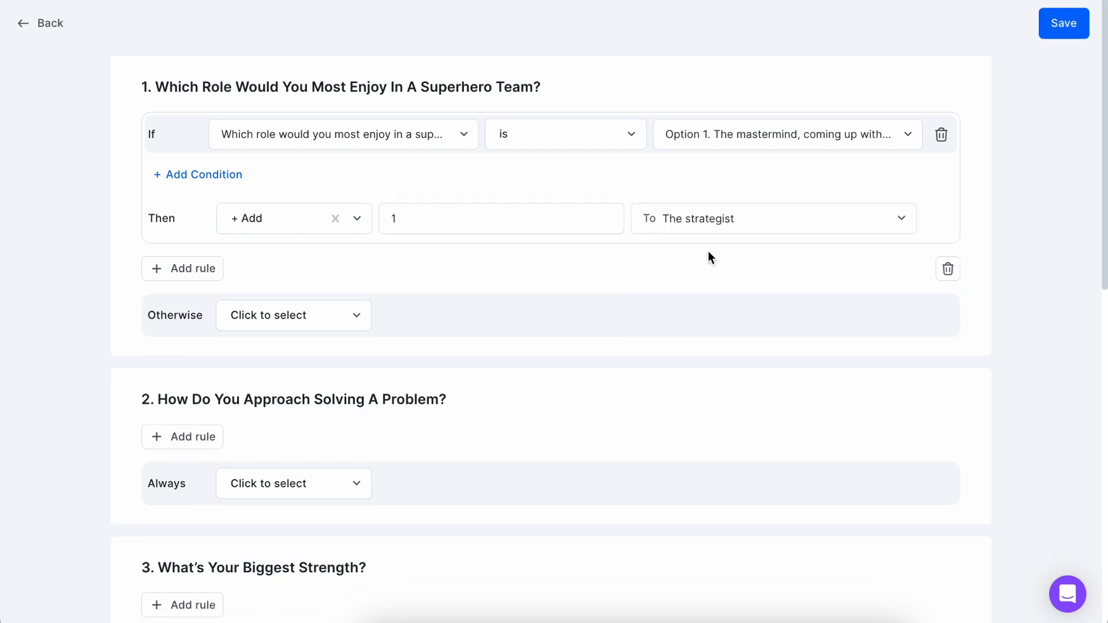
Add a second rule to question 1 that adds 1 to The advanturer when the answer is Option 2, the action hero.
left_click(202, 275)
left_click(717, 280)
left_click(725, 363)
left_click(288, 361)
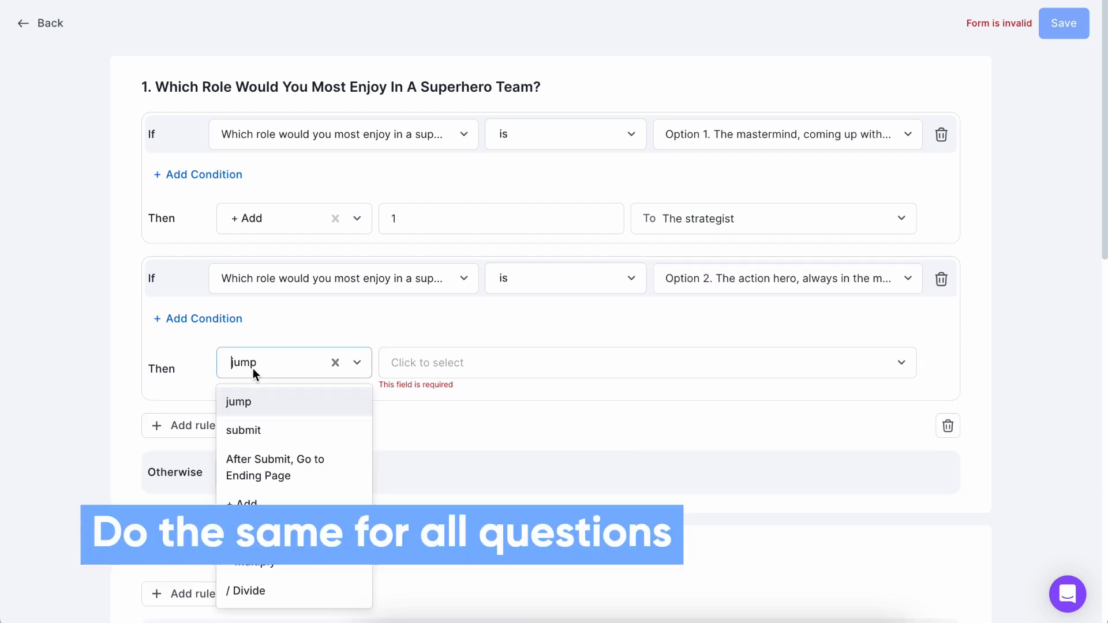
left_click(248, 503)
left_click(458, 352)
type("1")
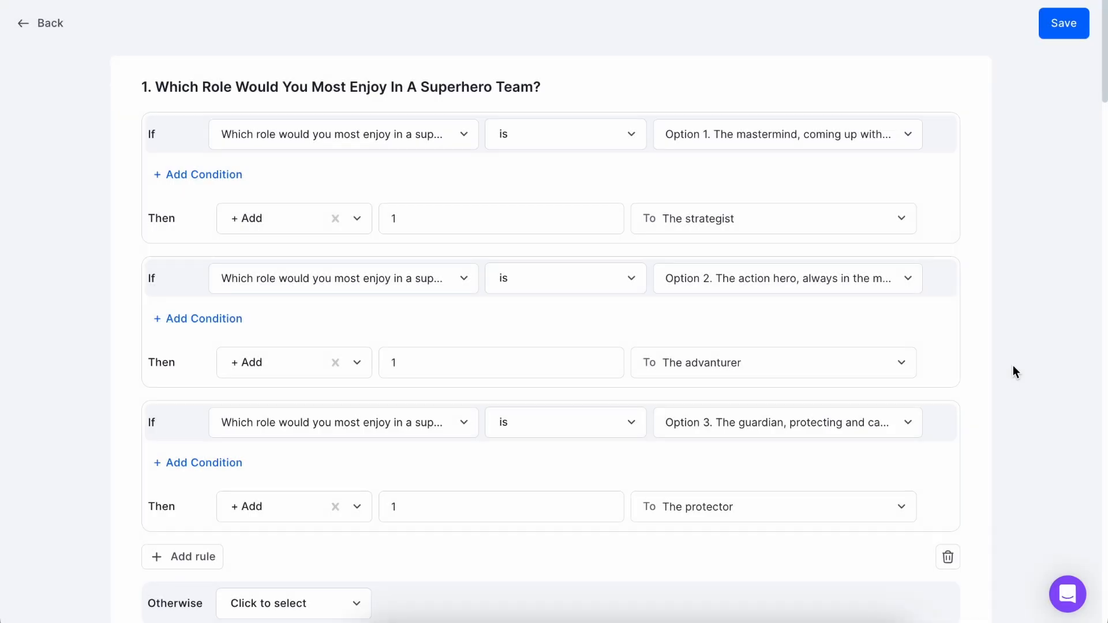
Add a rule under On Submitting The Form with the condition that The strategist is the greatest.
scroll(1013, 365, "down", 12)
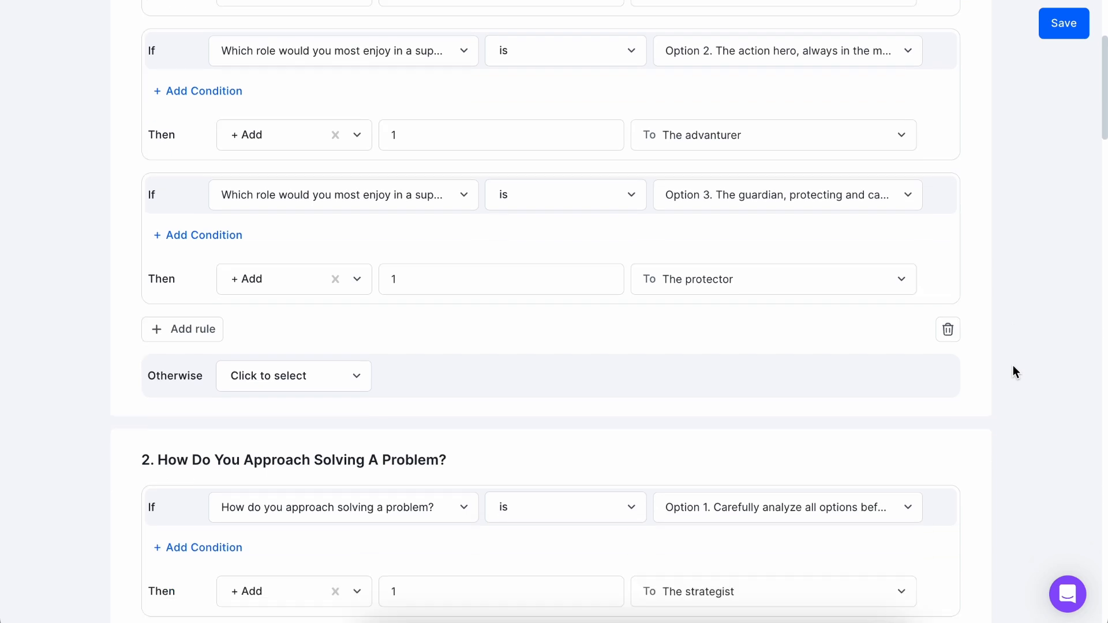
scroll(1013, 365, "down", 20)
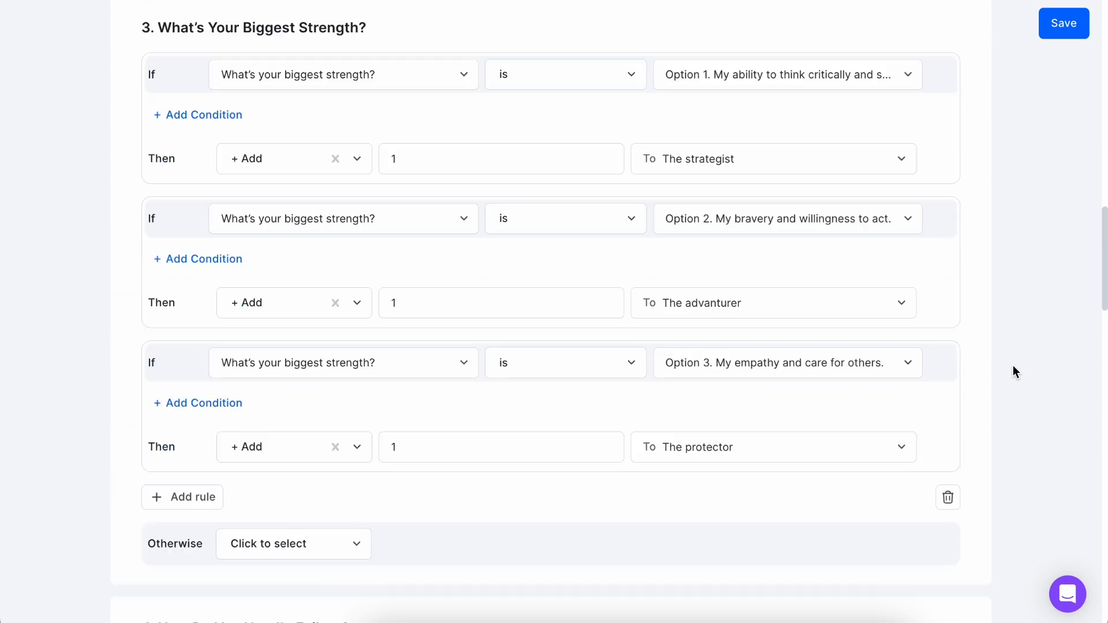
scroll(1013, 371, "down", 20)
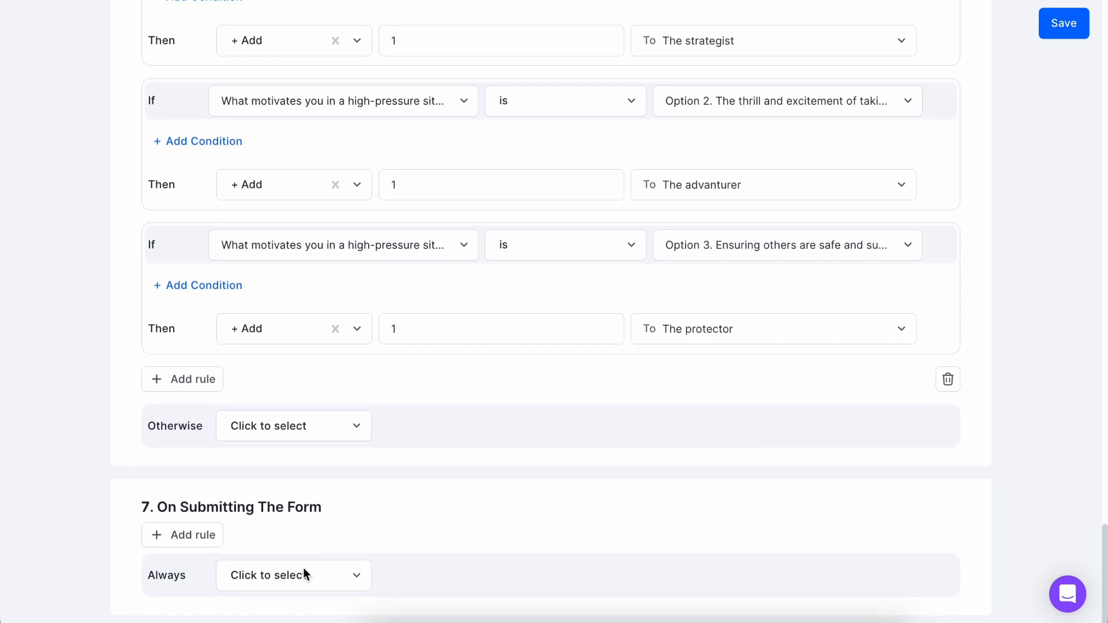
left_click_drag(158, 507, 341, 506)
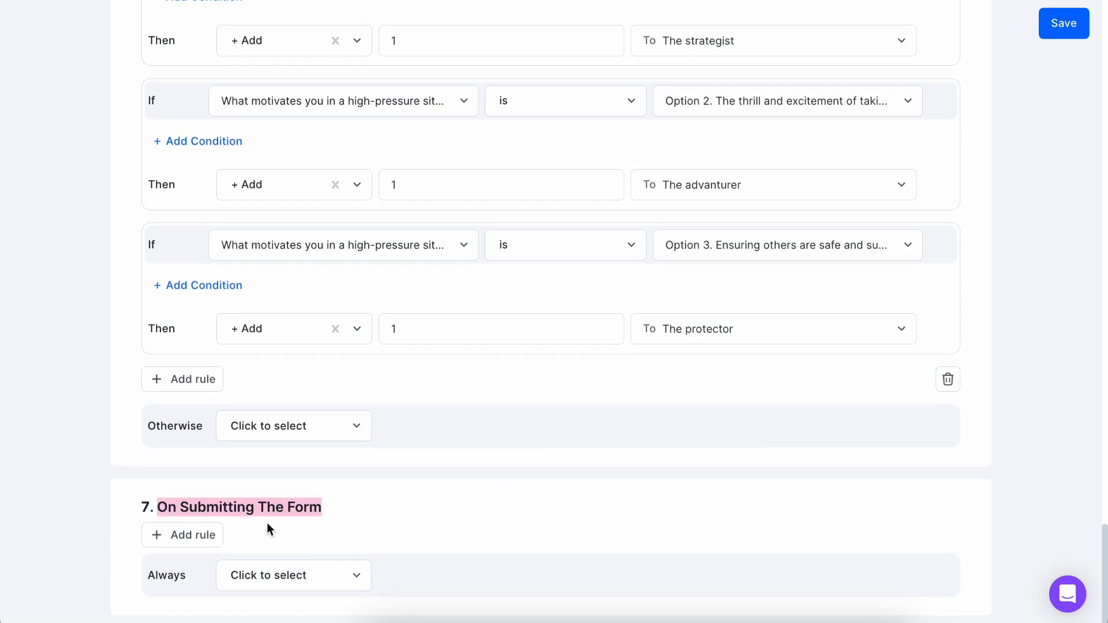
left_click(205, 535)
scroll(363, 496, "down", 3)
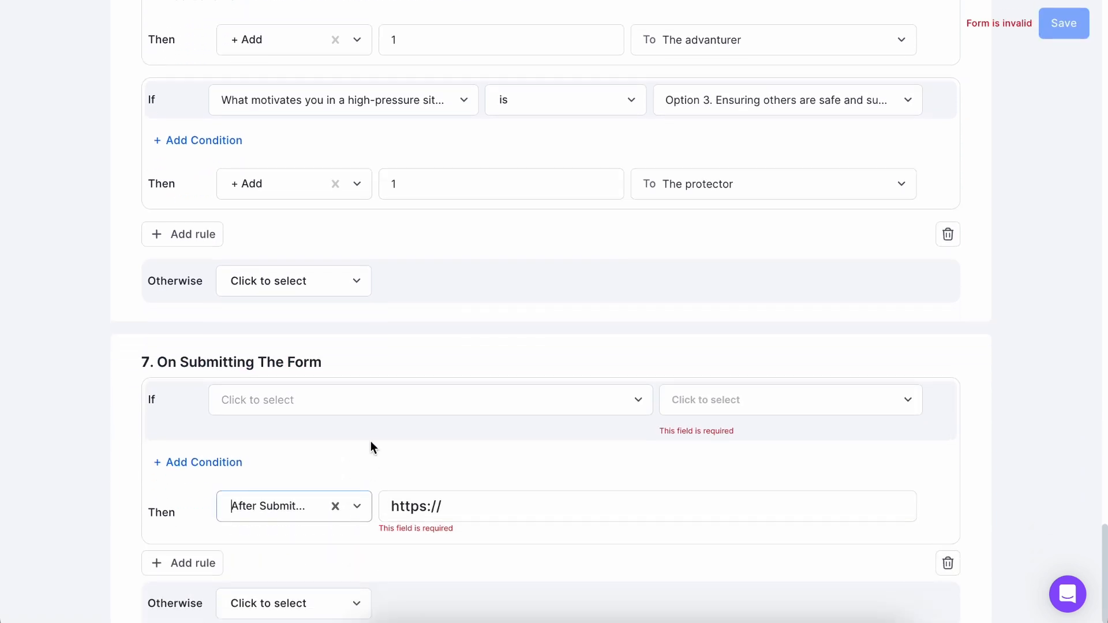
left_click(372, 400)
left_click(357, 320)
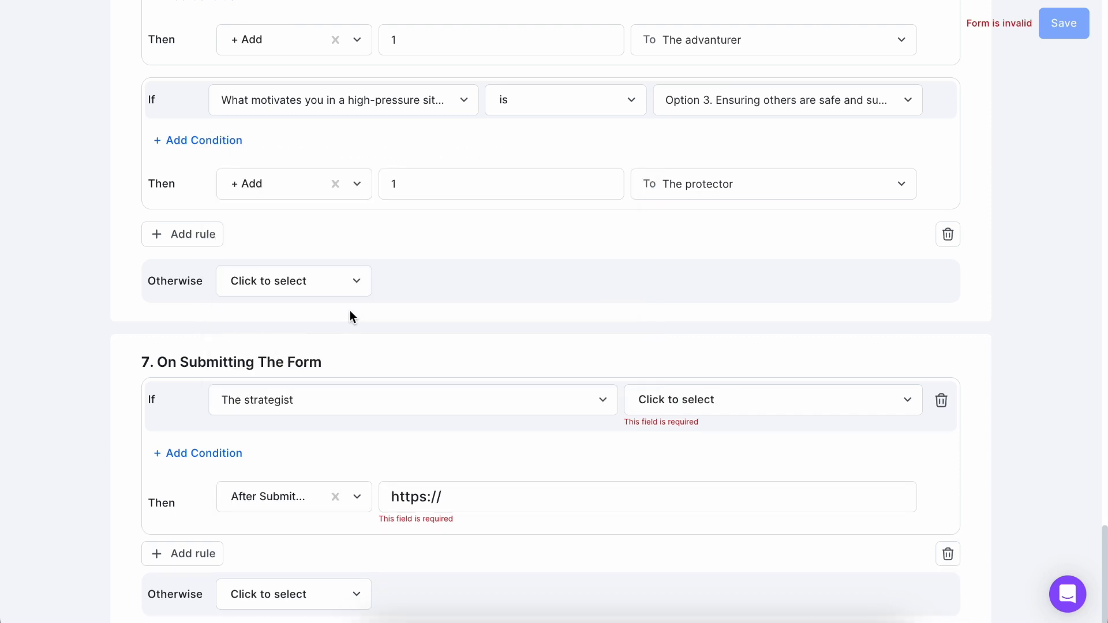
left_click(681, 405)
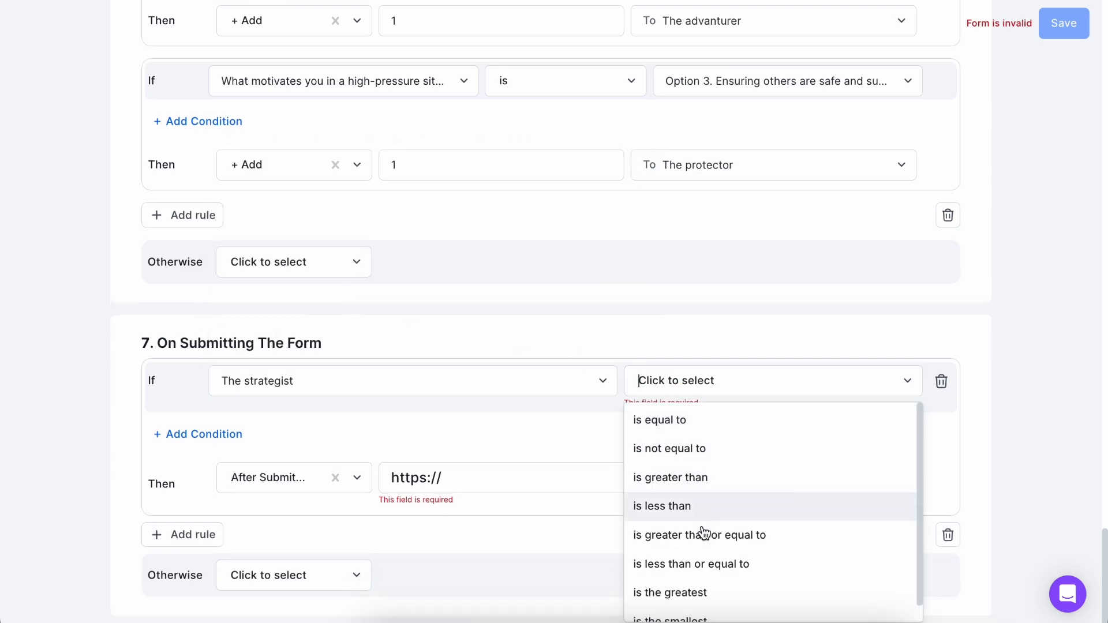
left_click(704, 593)
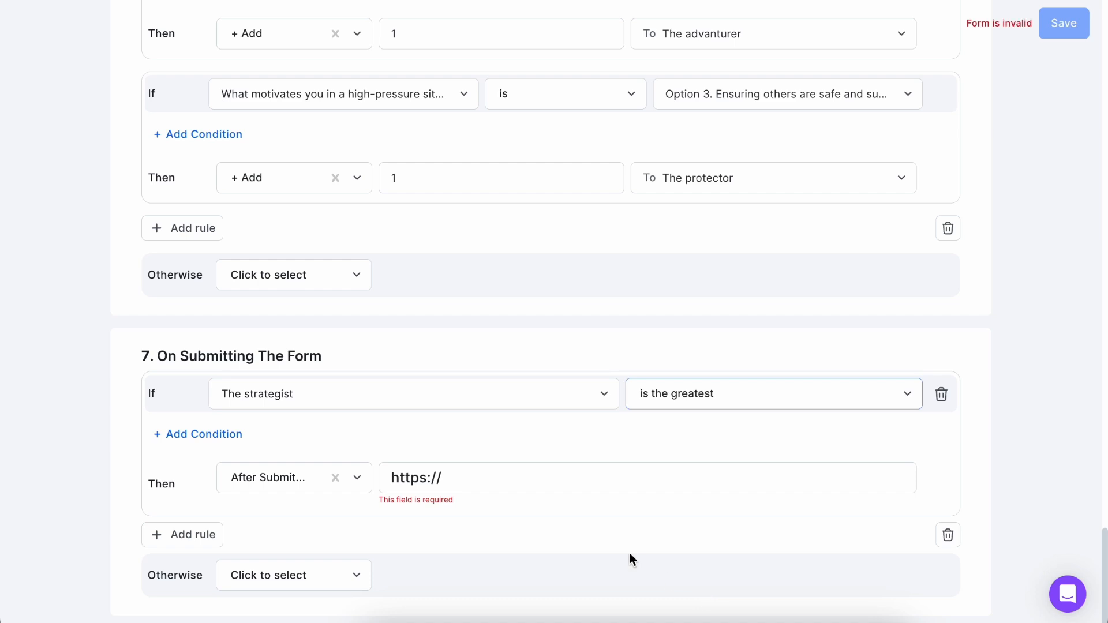
Make the strategist submission rule go to the Strategist ending page after submit.
left_click(311, 477)
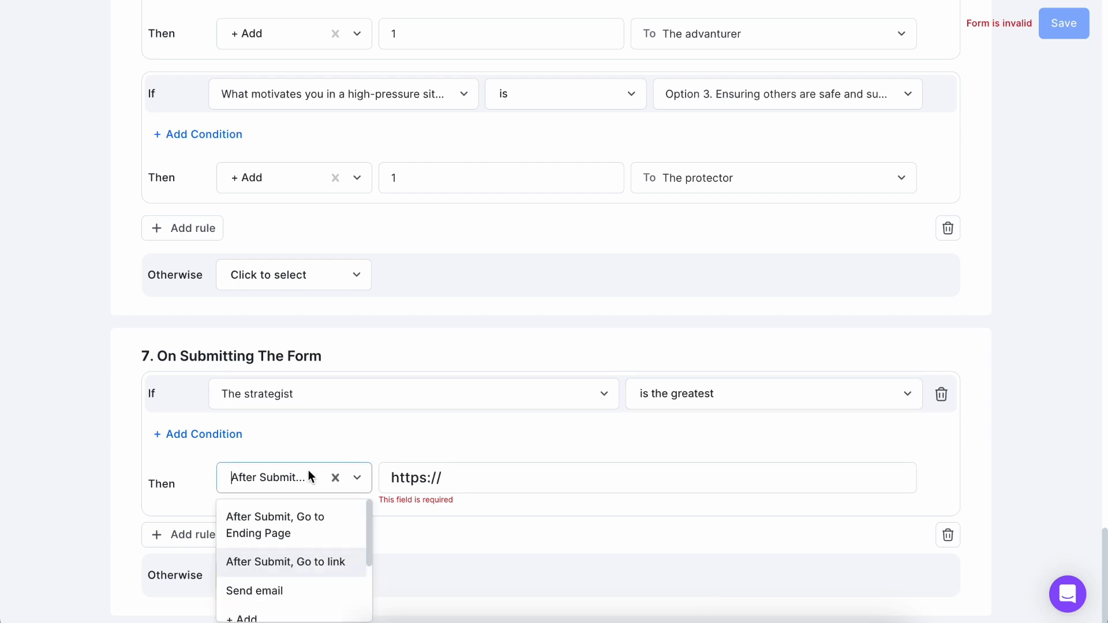
left_click(439, 491)
left_click(433, 531)
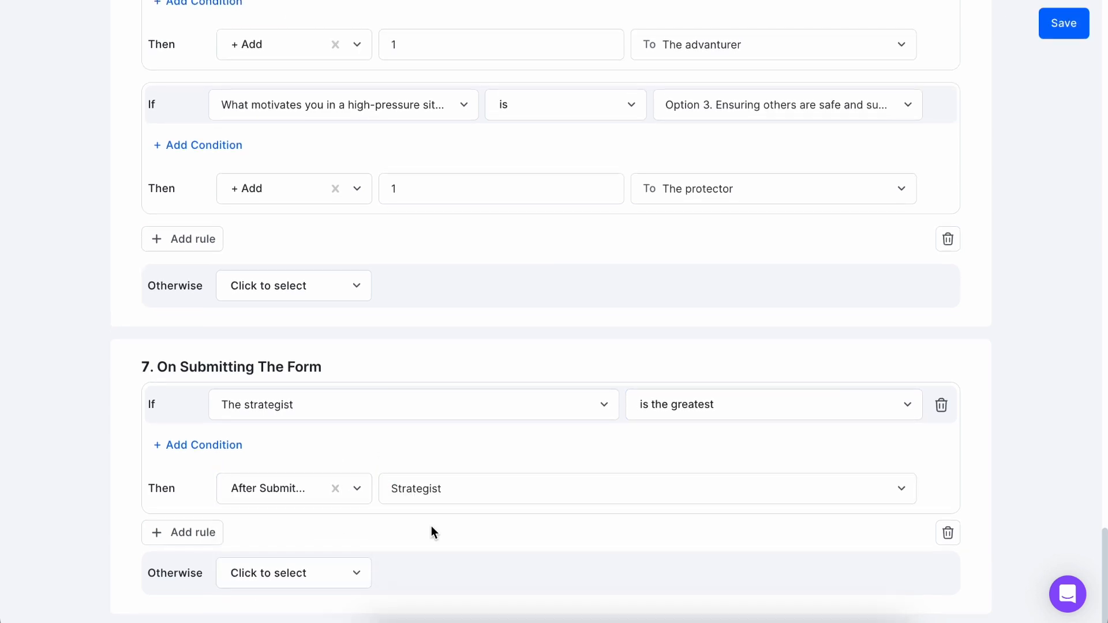
Add a submission rule that goes to the Advanturer ending page after submit when The advanturer is the greatest.
left_click(185, 537)
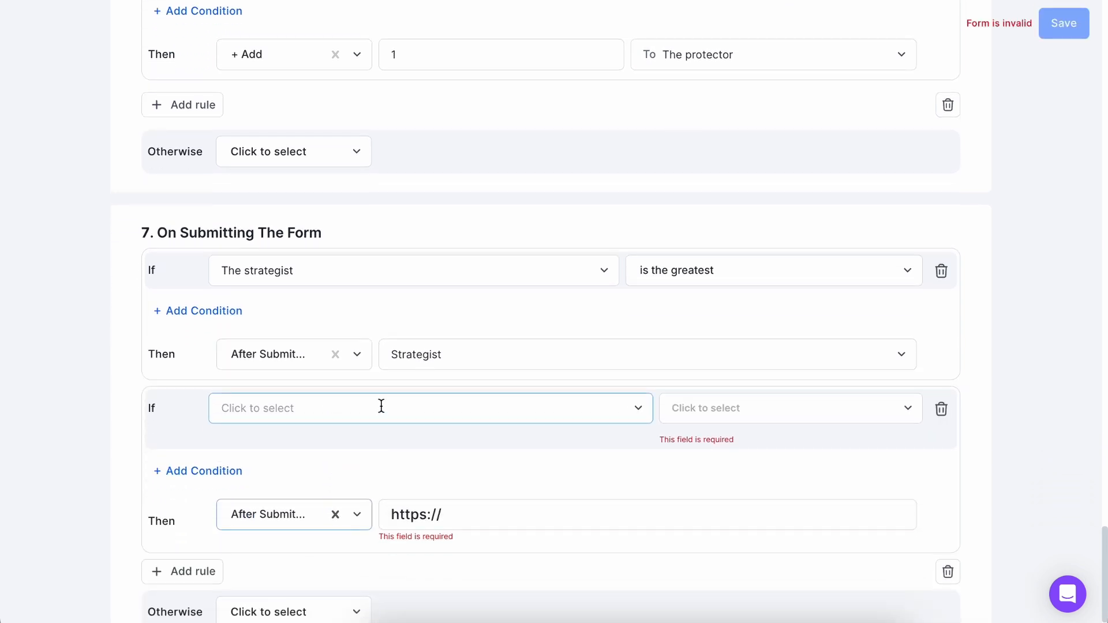
left_click(381, 407)
left_click(329, 355)
left_click(699, 405)
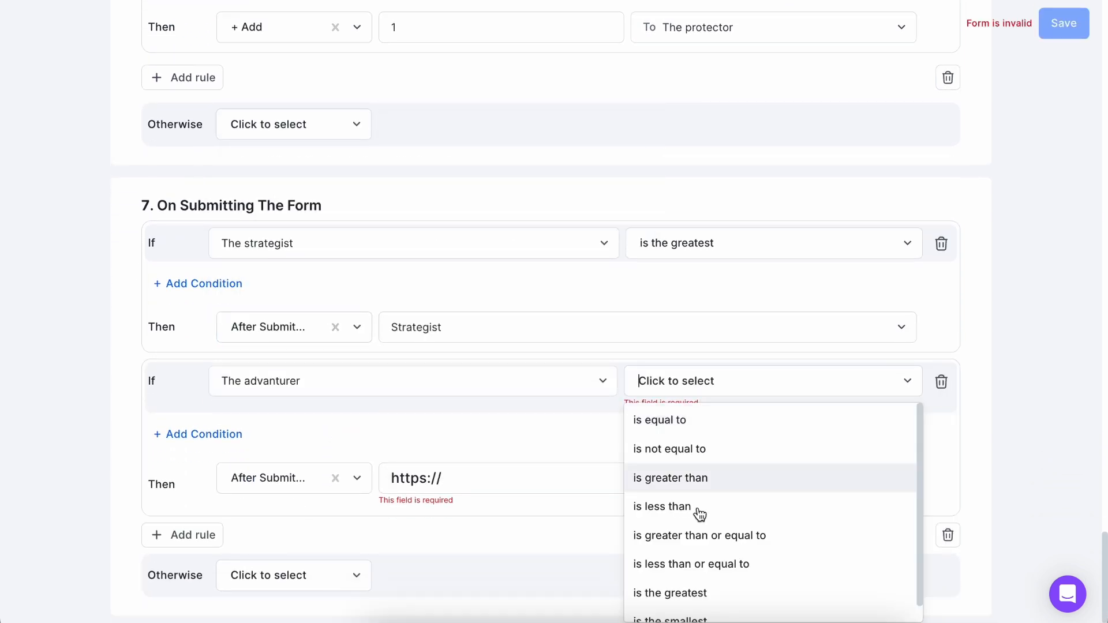
left_click(700, 595)
left_click(301, 479)
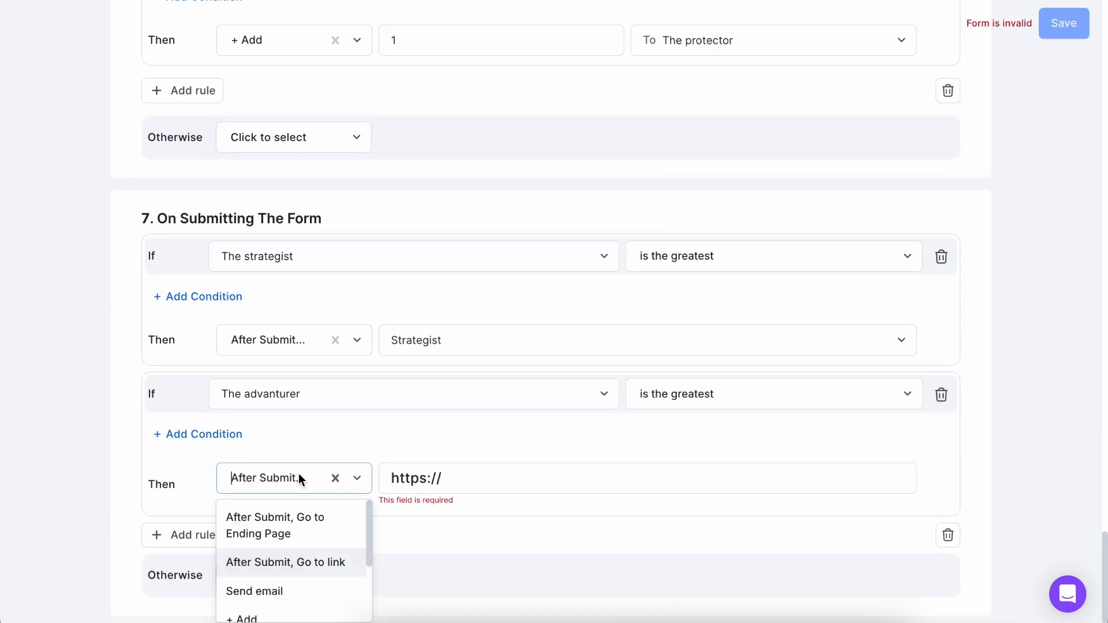
left_click(300, 526)
left_click(440, 479)
left_click(439, 561)
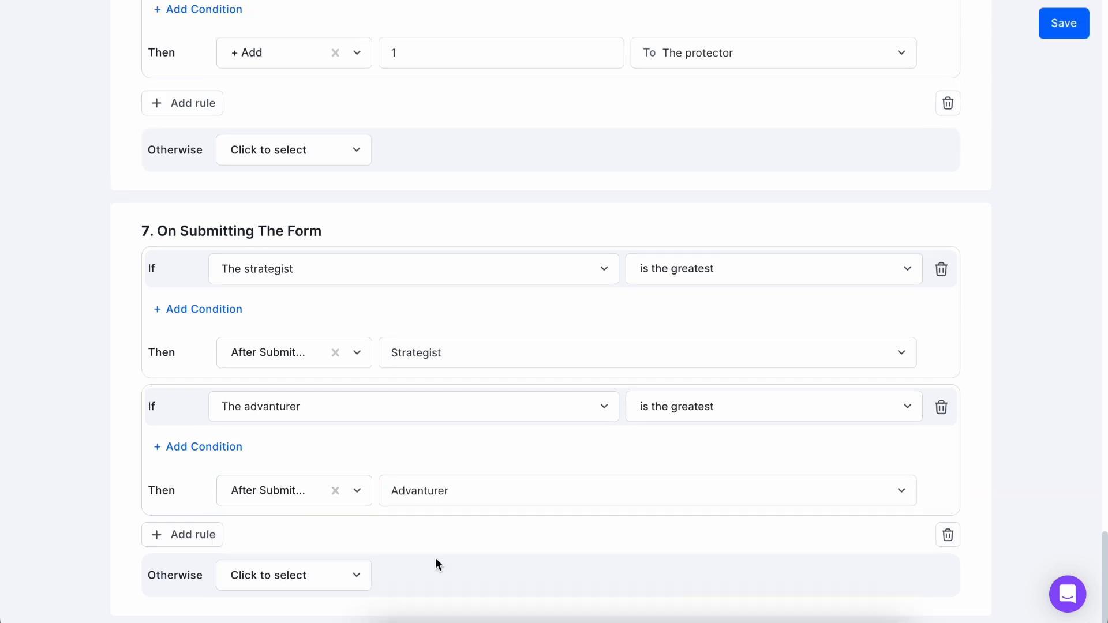
Add a submission rule that goes to the Protector ending page after submit when The protector is the greatest.
left_click(224, 535)
scroll(278, 521, "down", 3)
left_click(337, 372)
left_click(346, 347)
left_click(693, 381)
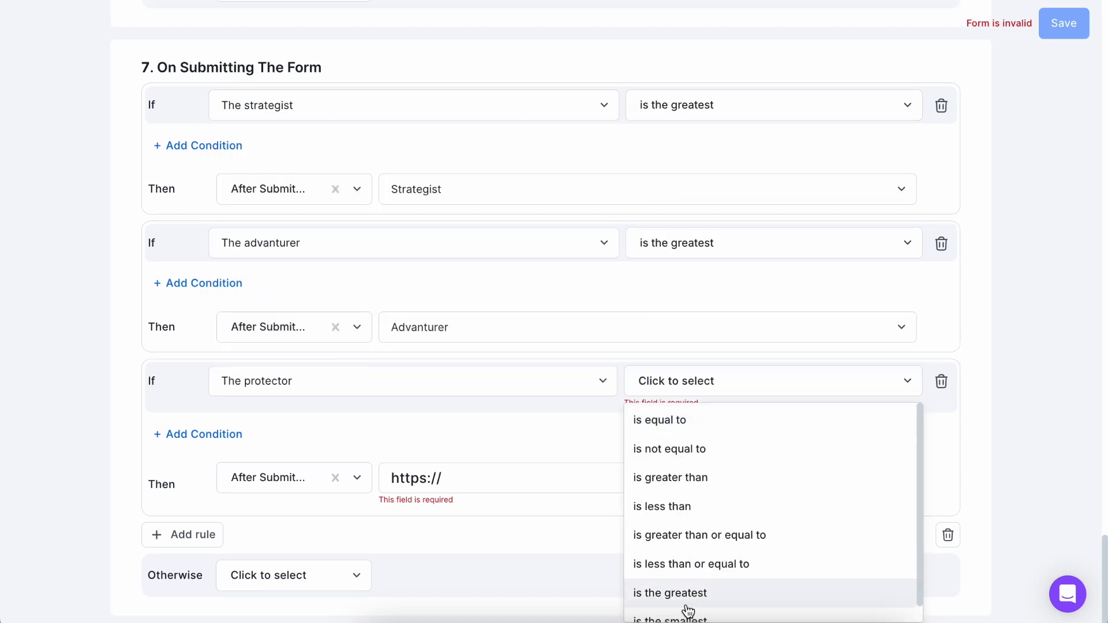
left_click(692, 589)
left_click(277, 480)
left_click(292, 531)
left_click(458, 490)
left_click(436, 587)
Save all the logic rules and return to the form editor.
left_click(1056, 24)
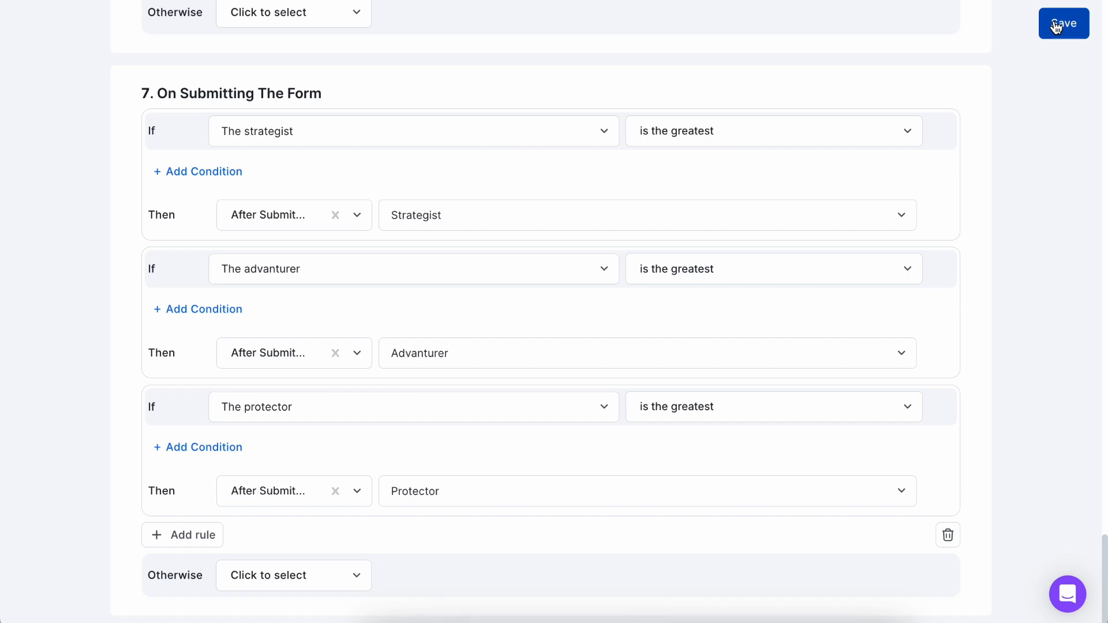
scroll(658, 186, "up", 20)
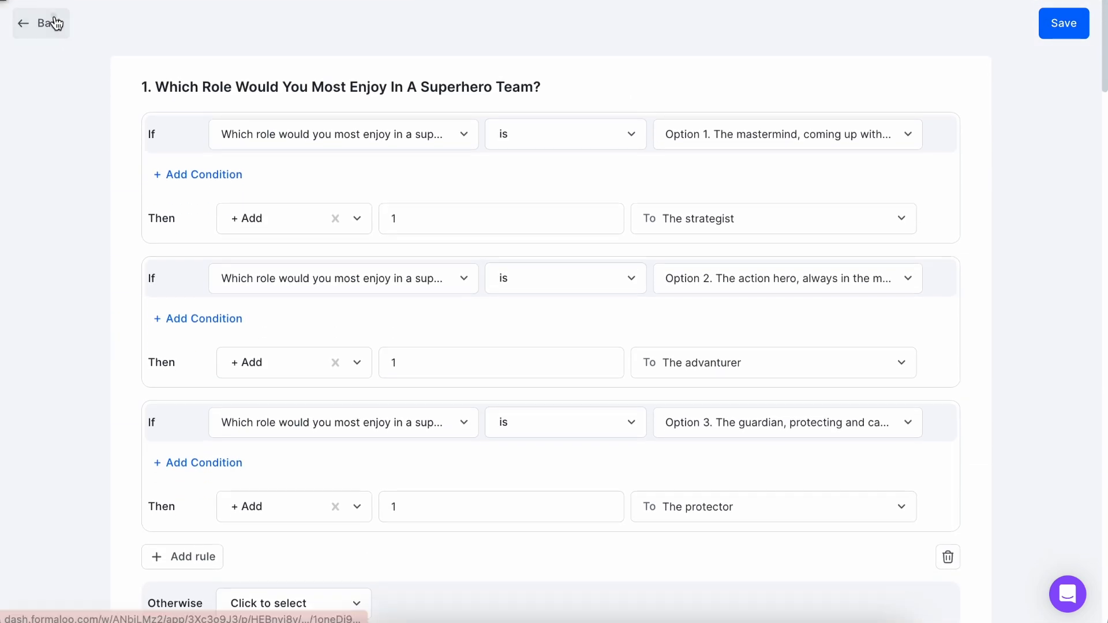
left_click(46, 22)
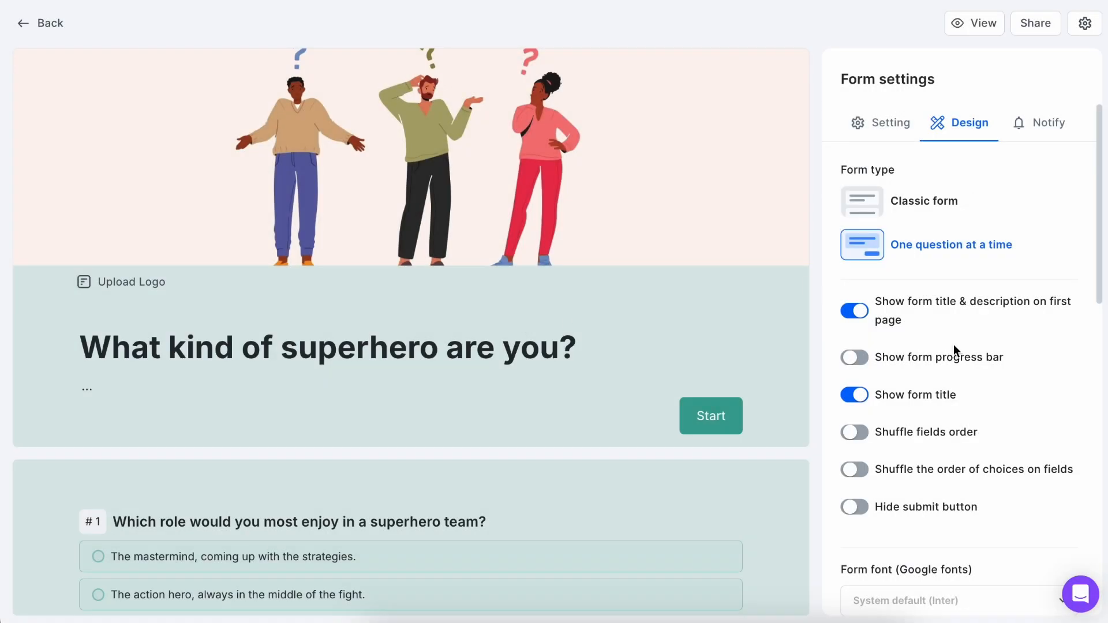
Change the form's background to a light peach tint and its button colour to orange.
scroll(981, 358, "down", 8)
left_click(1052, 380)
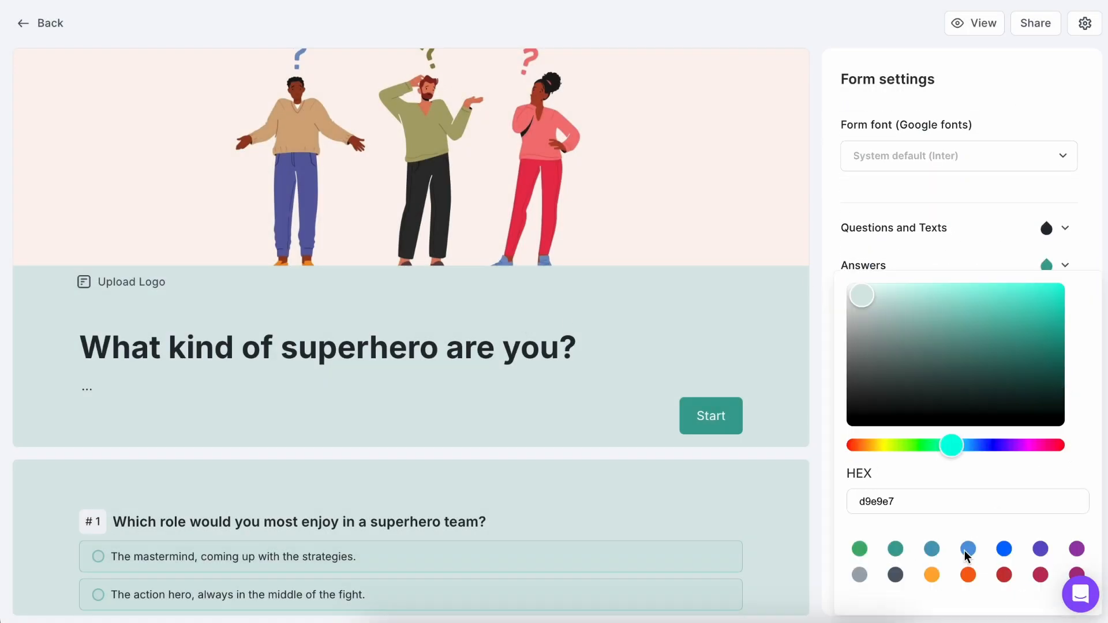
left_click(969, 575)
left_click(864, 287)
left_click(785, 337)
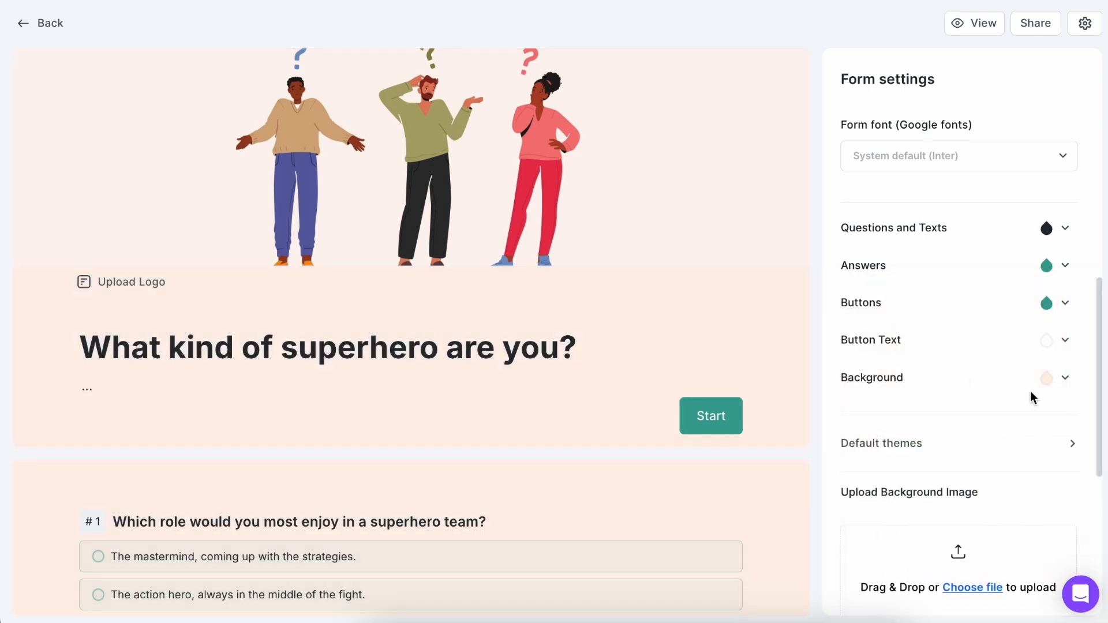
left_click(1047, 378)
left_click(866, 285)
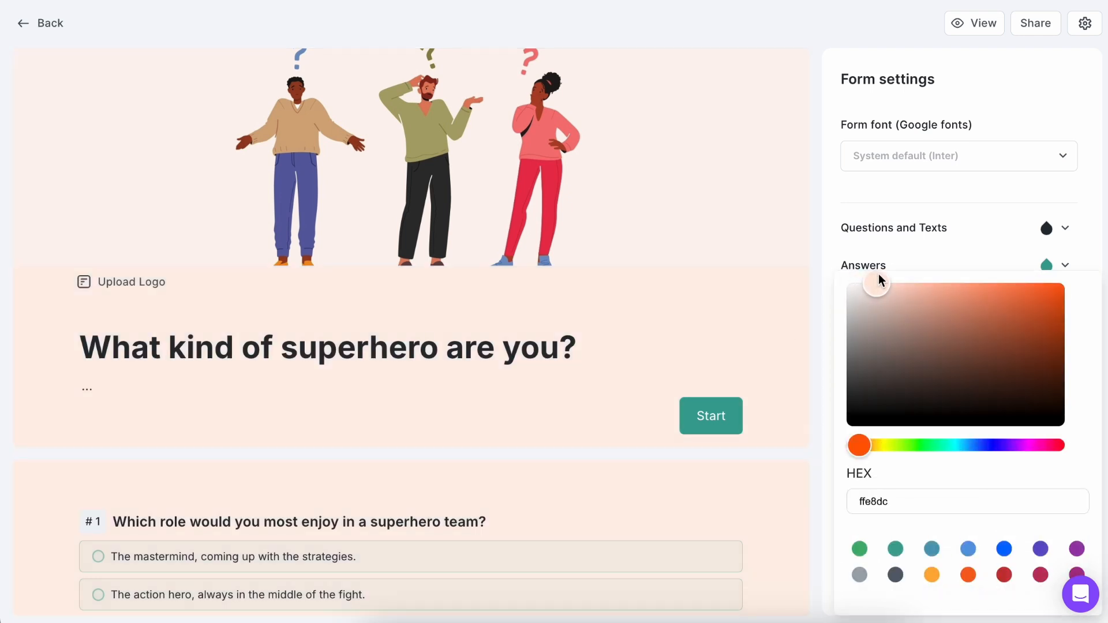
left_click(797, 322)
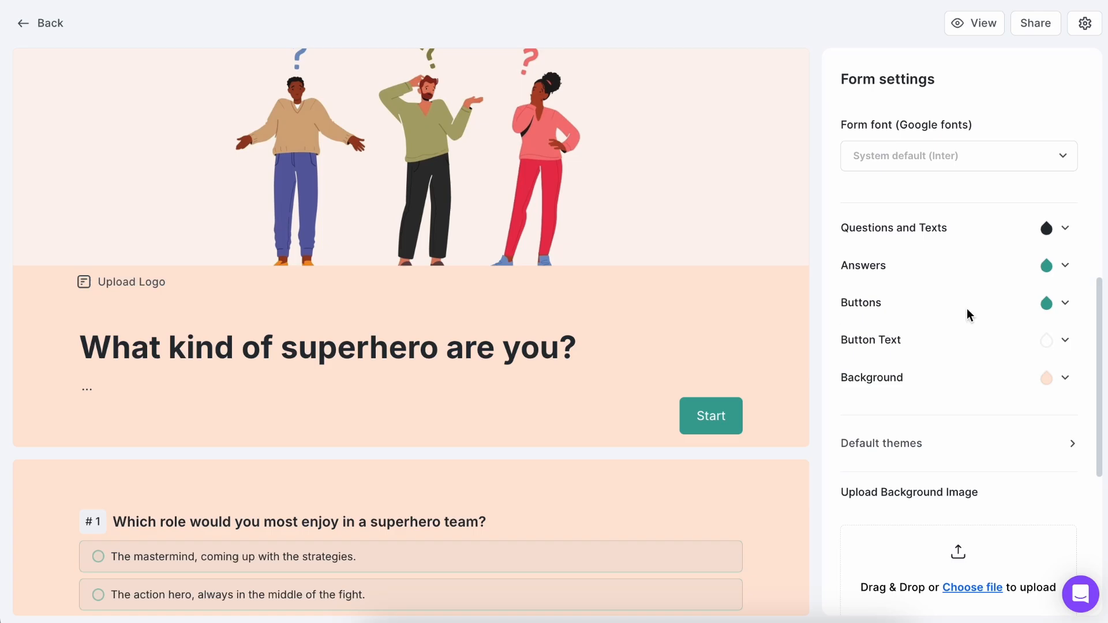
left_click(1062, 305)
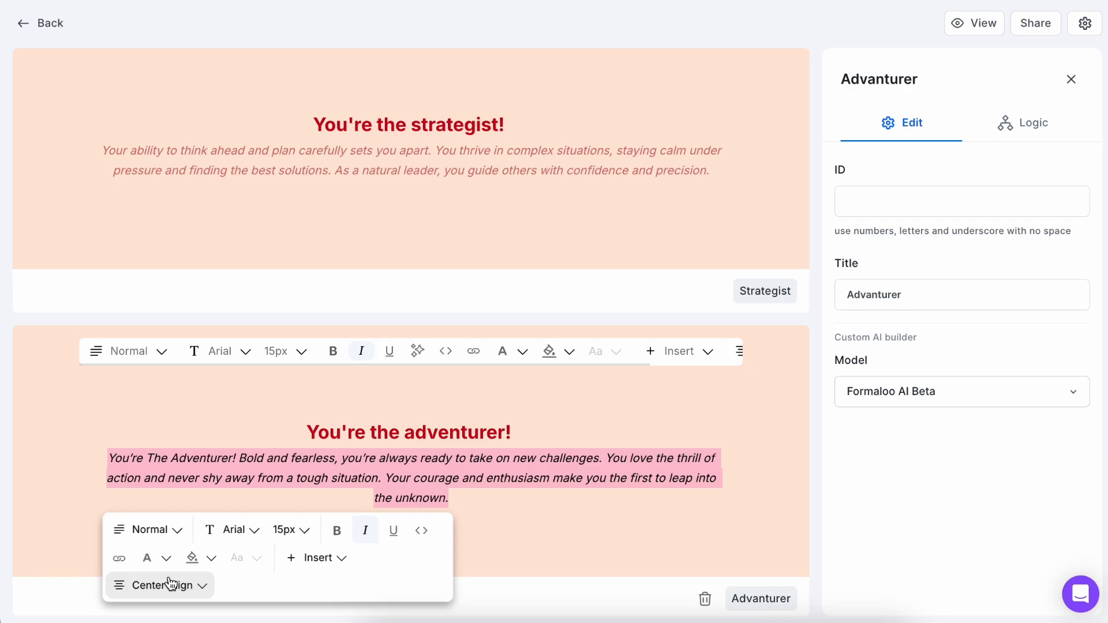
Set the text colour of the adventurer ending page's description to #d97272.
left_click(156, 557)
double_click(225, 310)
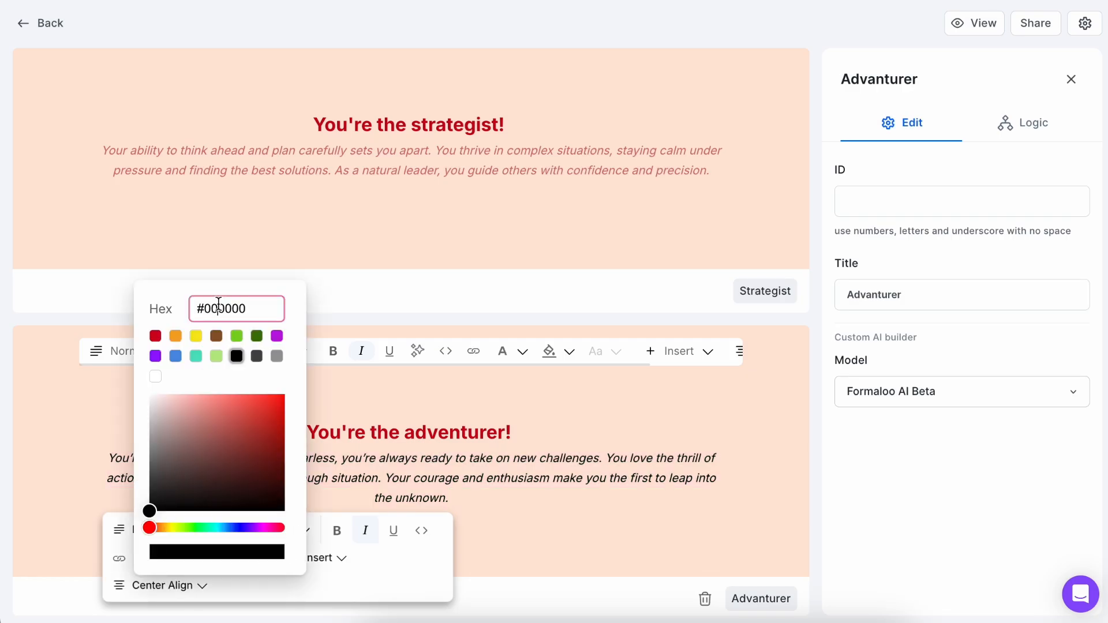
key("BackSpace")
type("#d97272")
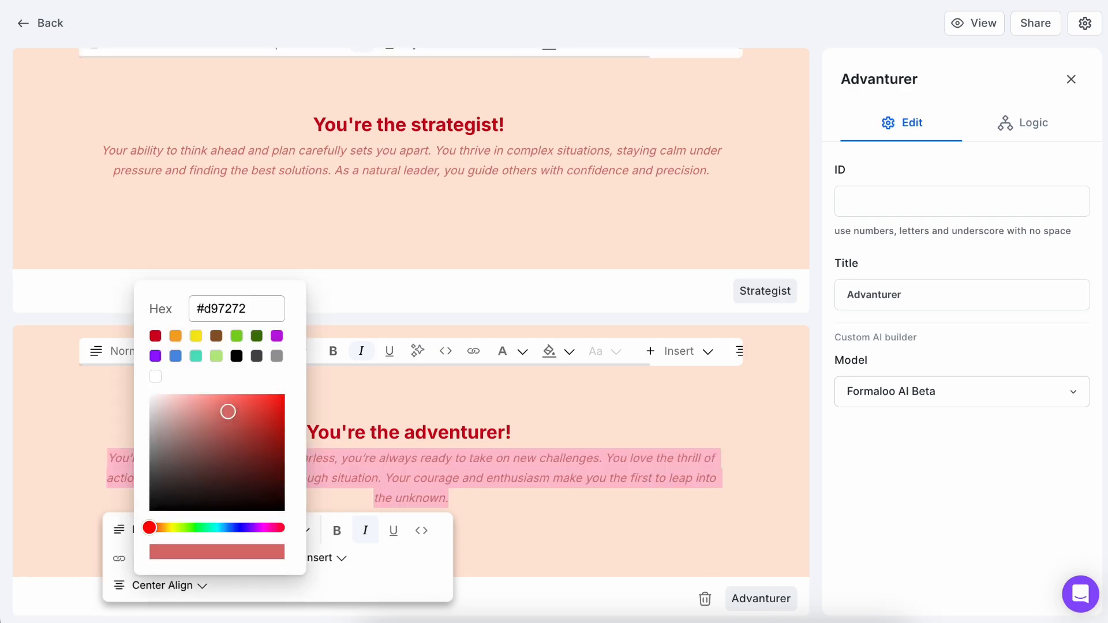
left_click(496, 375)
scroll(455, 455, "down", 5)
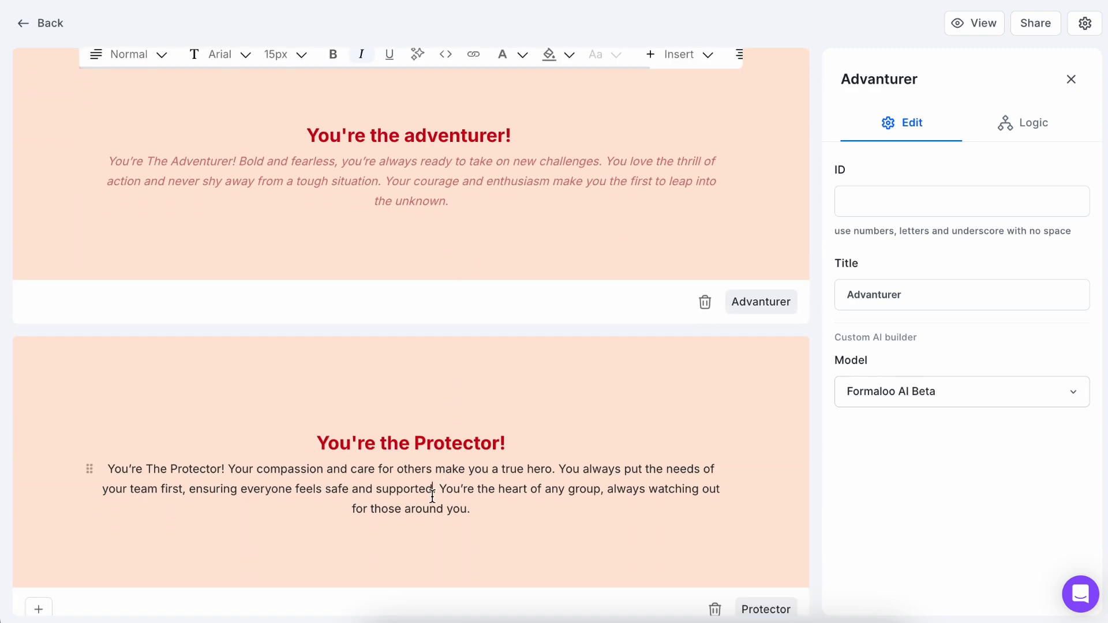
Italicize the description on the Protector ending page and open its text colour settings.
triple_click(432, 495)
left_click(362, 362)
left_click(508, 362)
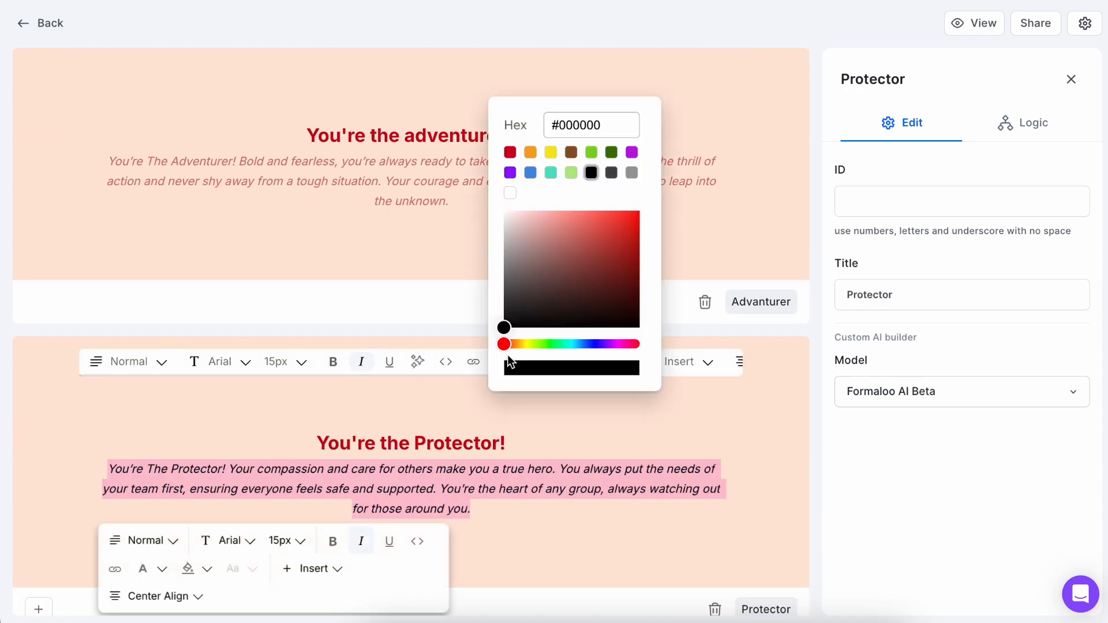
left_click(592, 173)
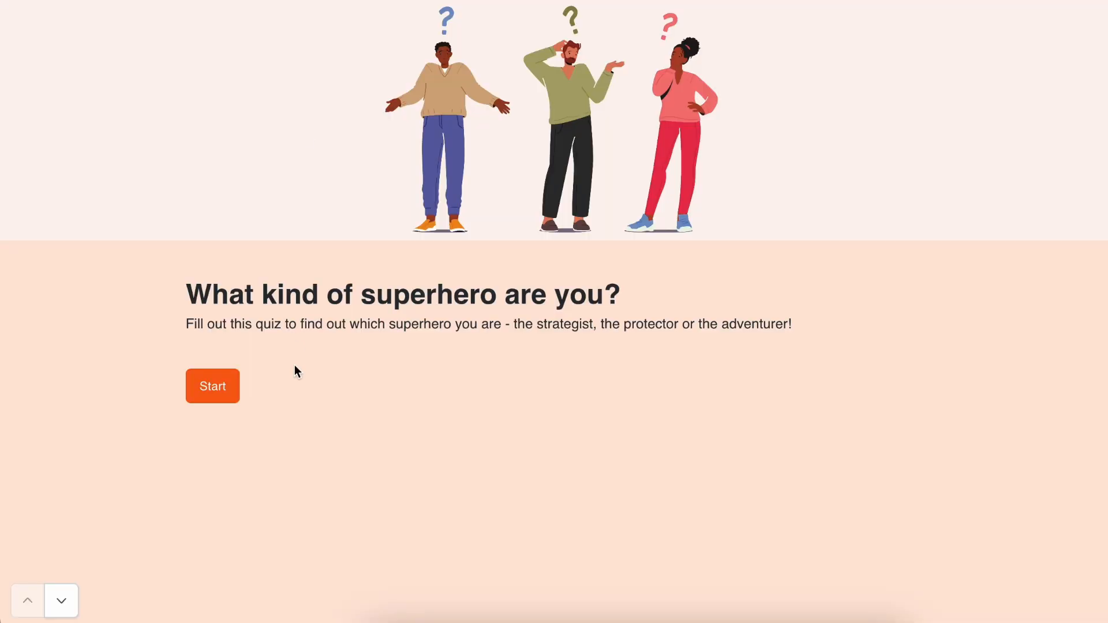
Test the quiz preview by answering every question, choosing mostly the strategist options, and submit it.
left_click(213, 394)
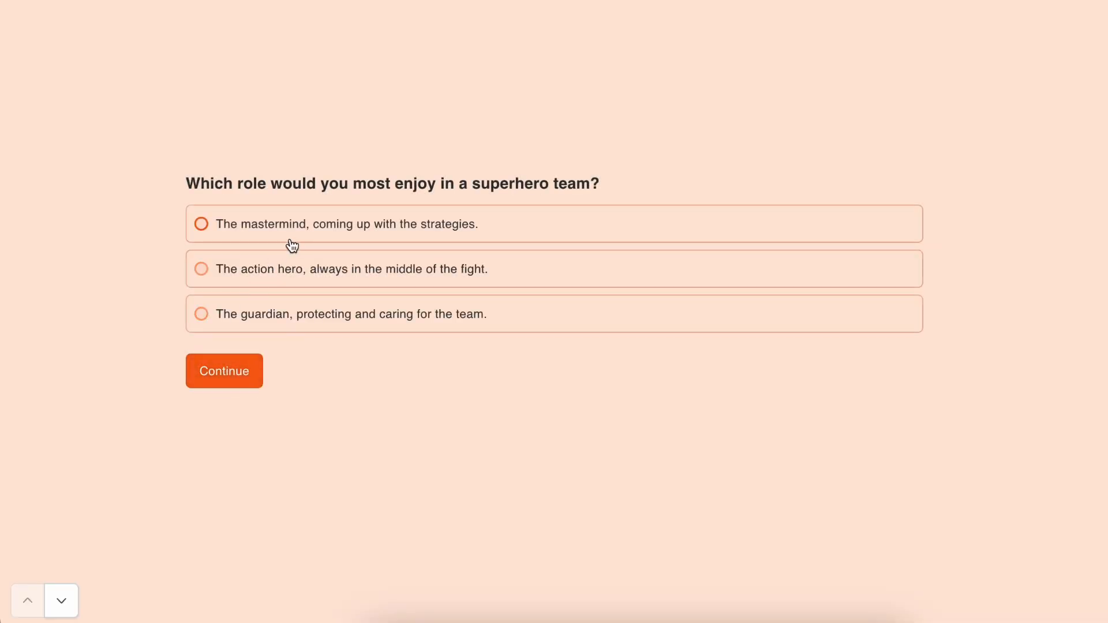
left_click(305, 236)
left_click(304, 236)
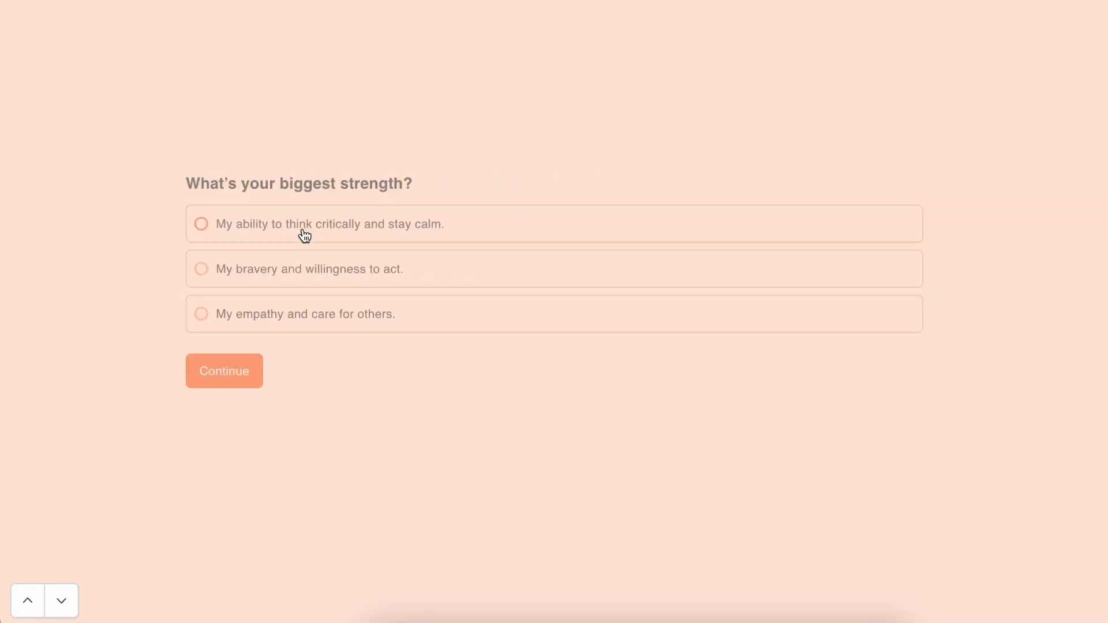
left_click(292, 267)
left_click(292, 318)
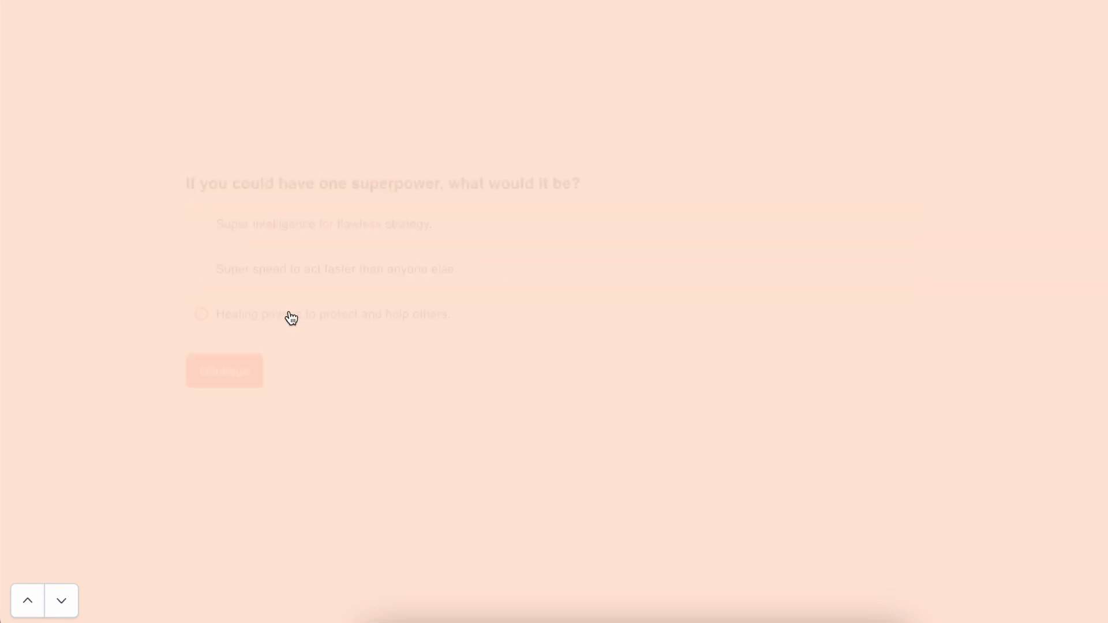
left_click(443, 230)
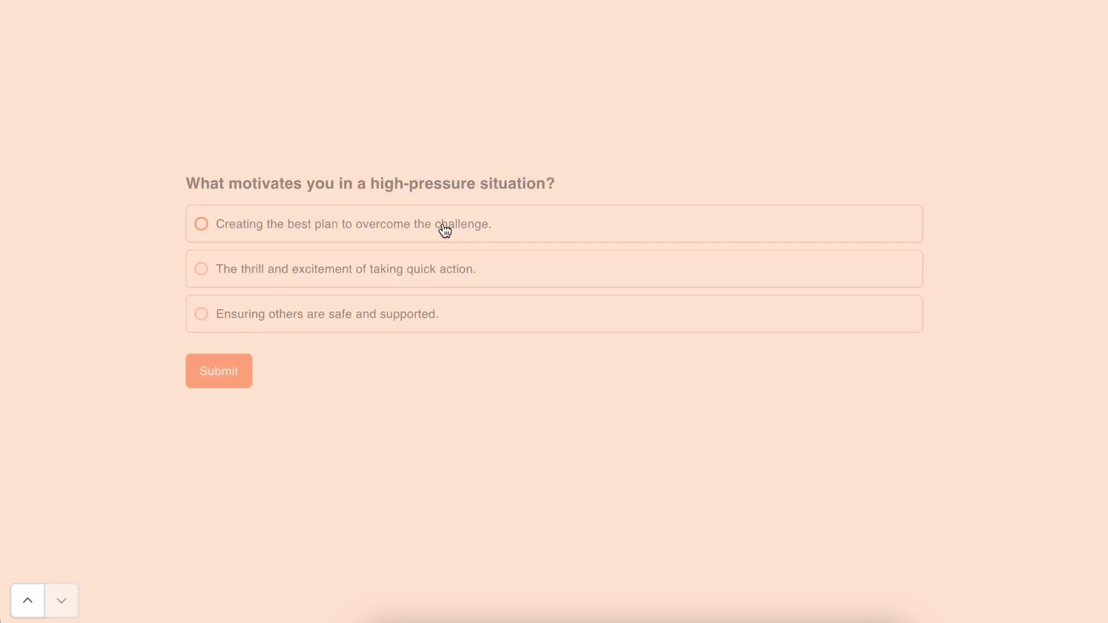
left_click(401, 230)
left_click(227, 378)
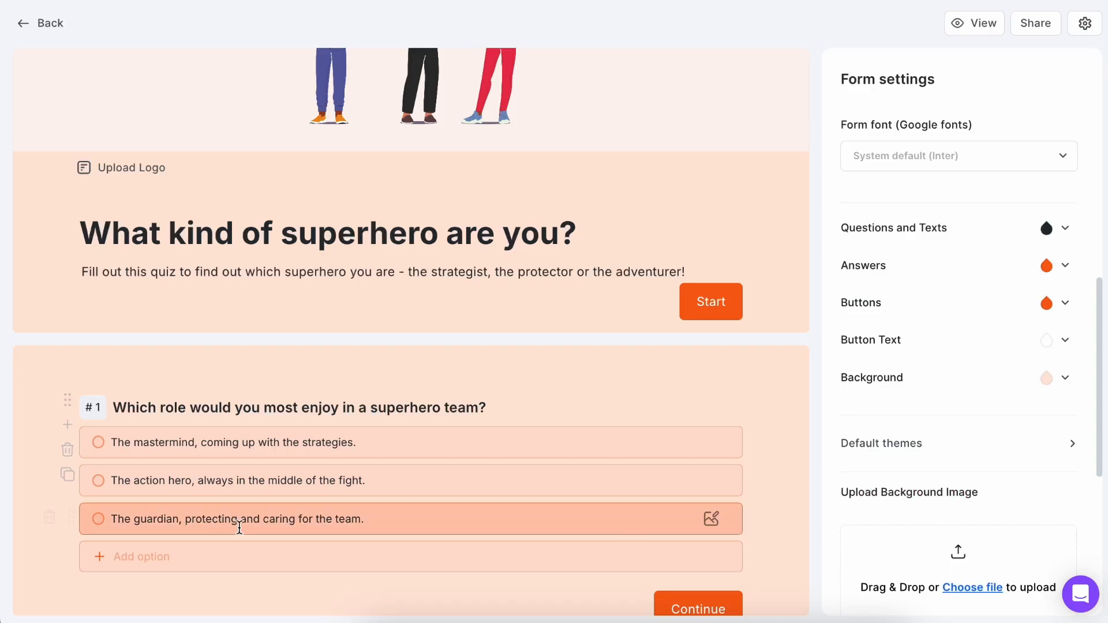
Add an Email field to the form and place it before the first quiz question.
left_click(67, 425)
type("emai")
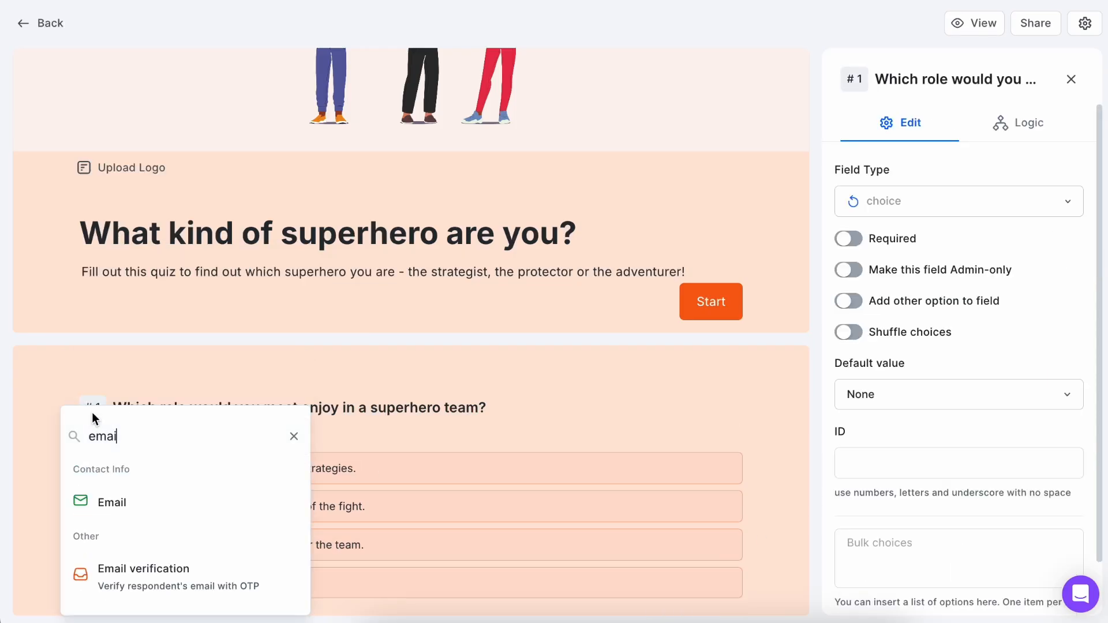
left_click(101, 499)
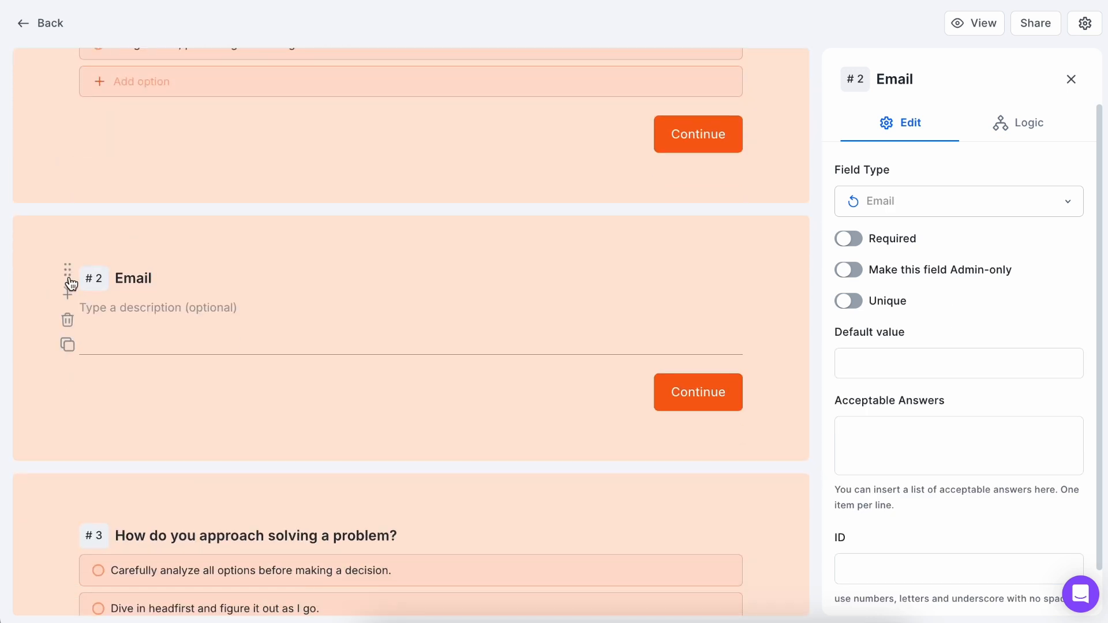
Title the email field "What is your email?" and give it the description "So we mail you the results!".
key("BackSpace")
key("BackSpace")
key("BackSpace")
key("BackSpace")
key("BackSpace")
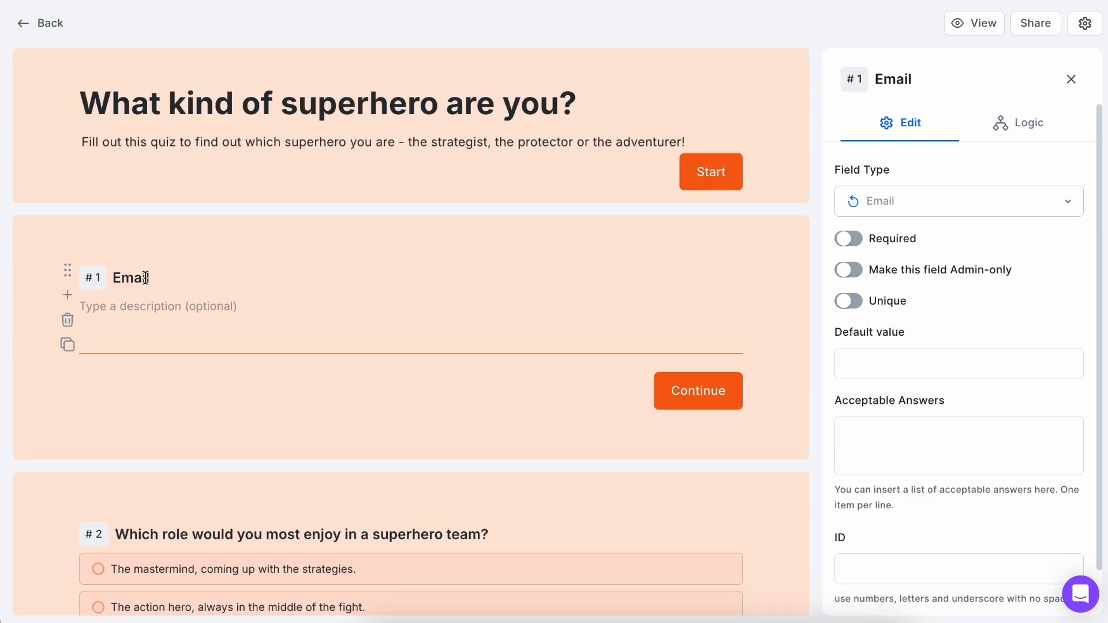
type("What is your e")
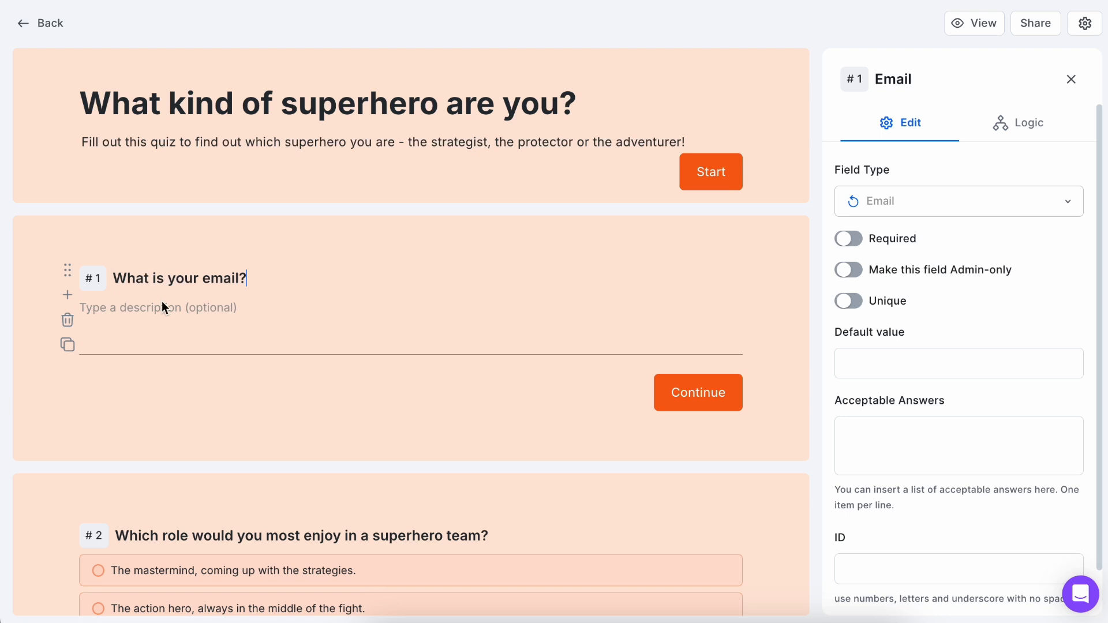
left_click(161, 302)
type("So we mail you the results!")
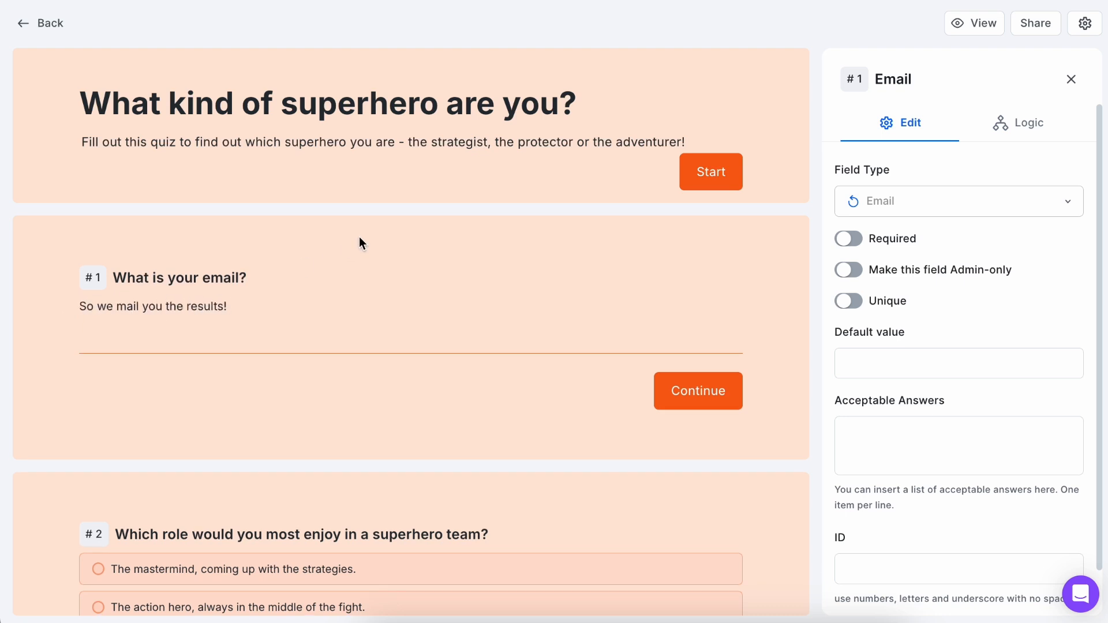
Enable sending an email to respondents in the form's notification settings.
left_click(1069, 82)
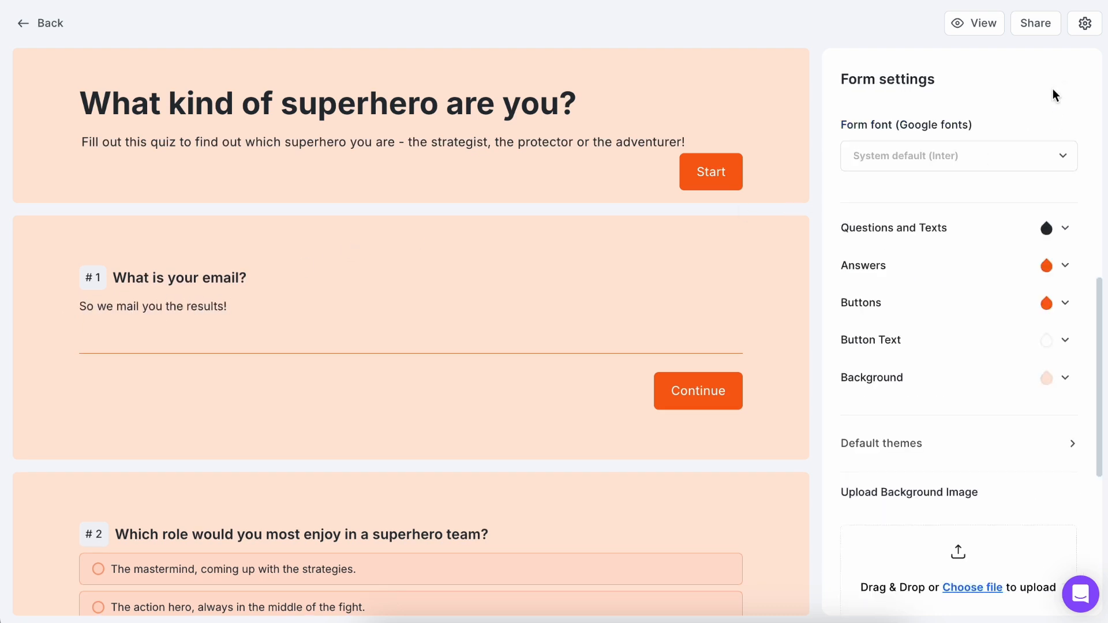
left_click(1024, 125)
left_click(854, 170)
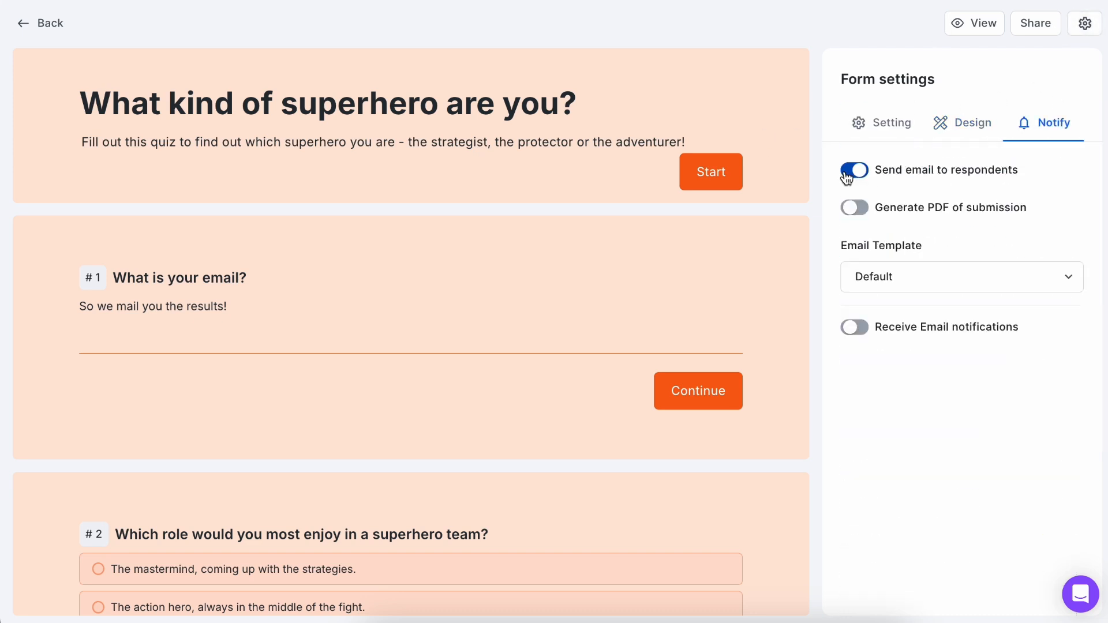
Create and save an email template named Strategist with the subject "Find our your personality type!" and the strategist result text as its body.
left_click(934, 275)
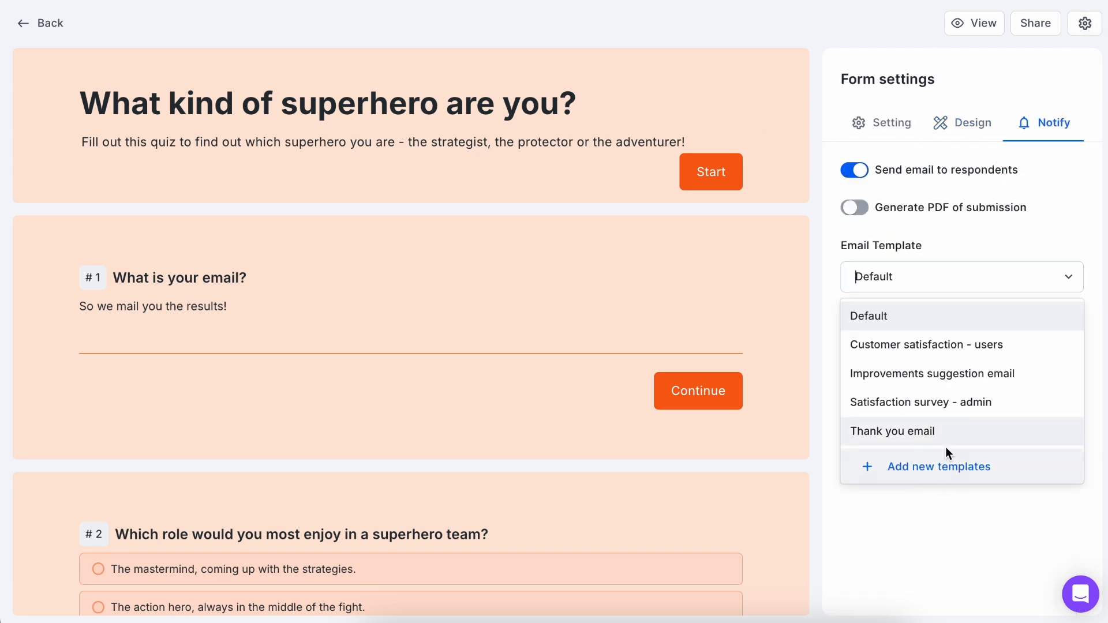
left_click(941, 472)
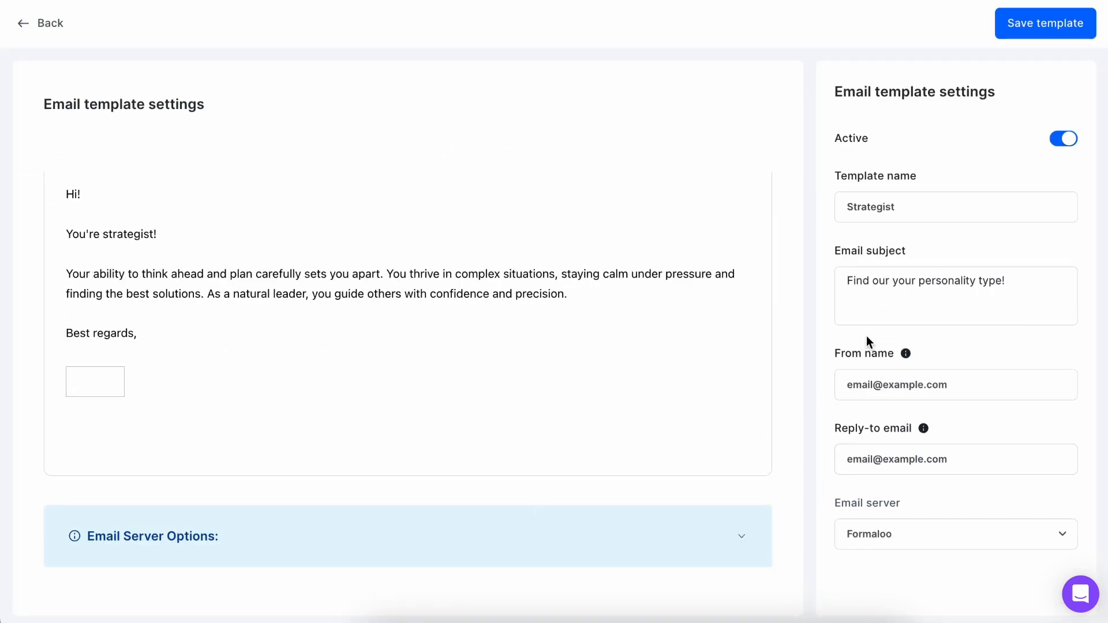
left_click(1027, 28)
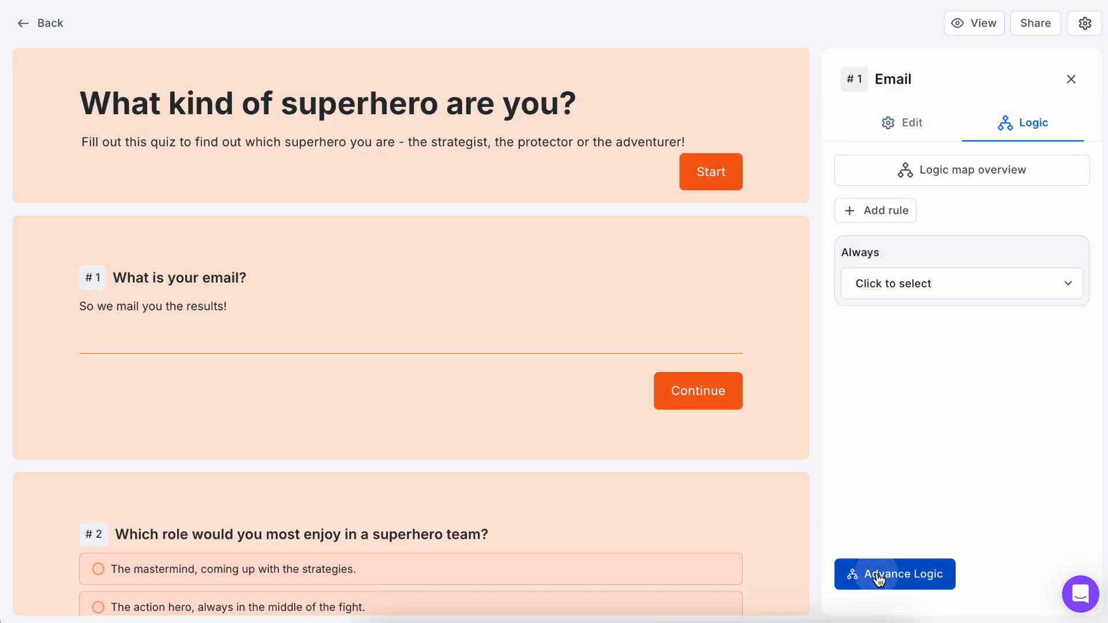
In the advanced logic for submitting the form, make the strategist rule send the Strategist email to the "What is your email?" field.
left_click(880, 574)
scroll(332, 432, "down", 20)
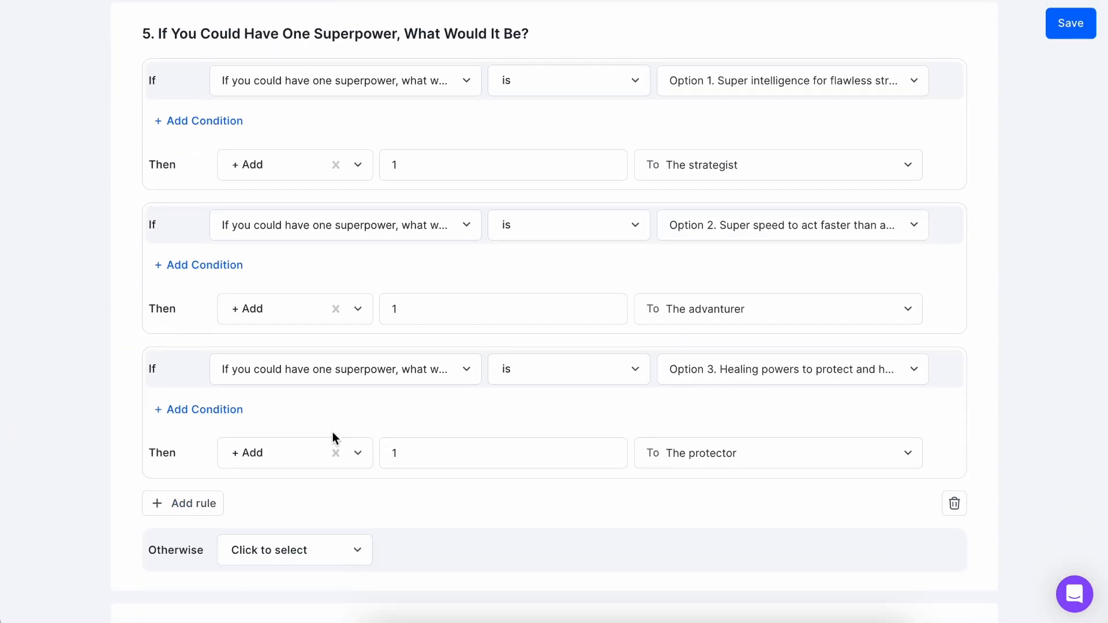
scroll(332, 431, "down", 10)
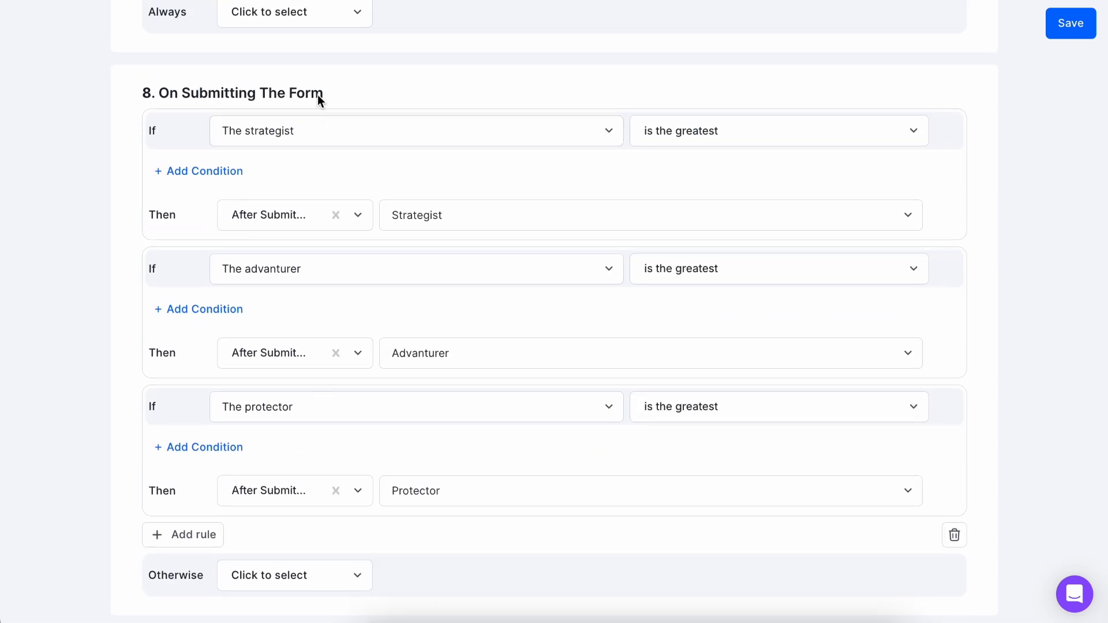
left_click_drag(311, 99, 153, 93)
left_click(370, 216)
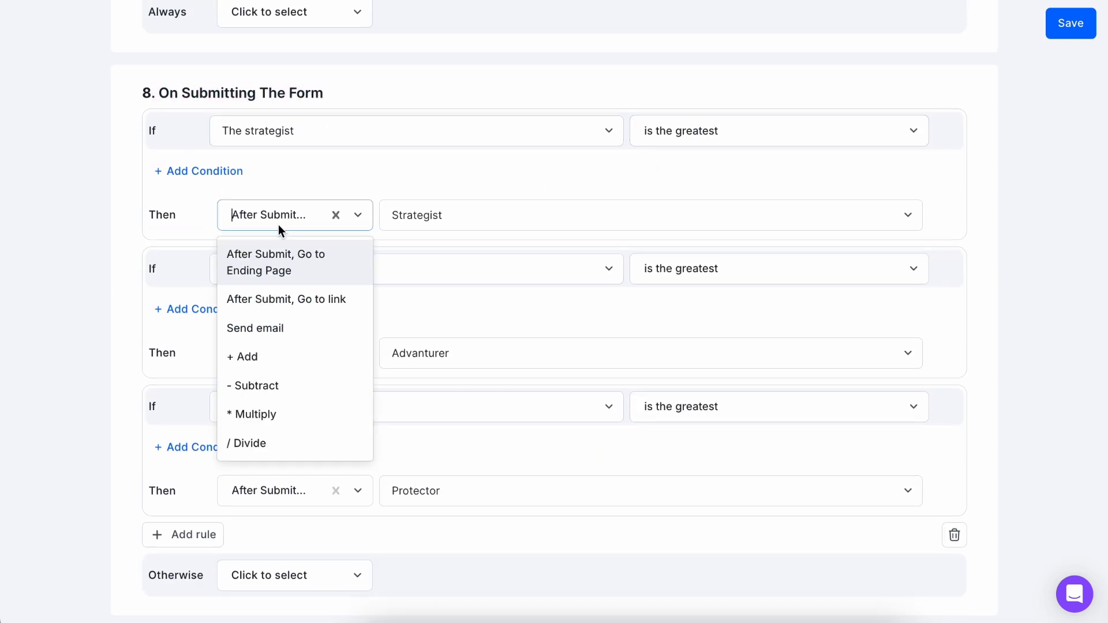
left_click(303, 326)
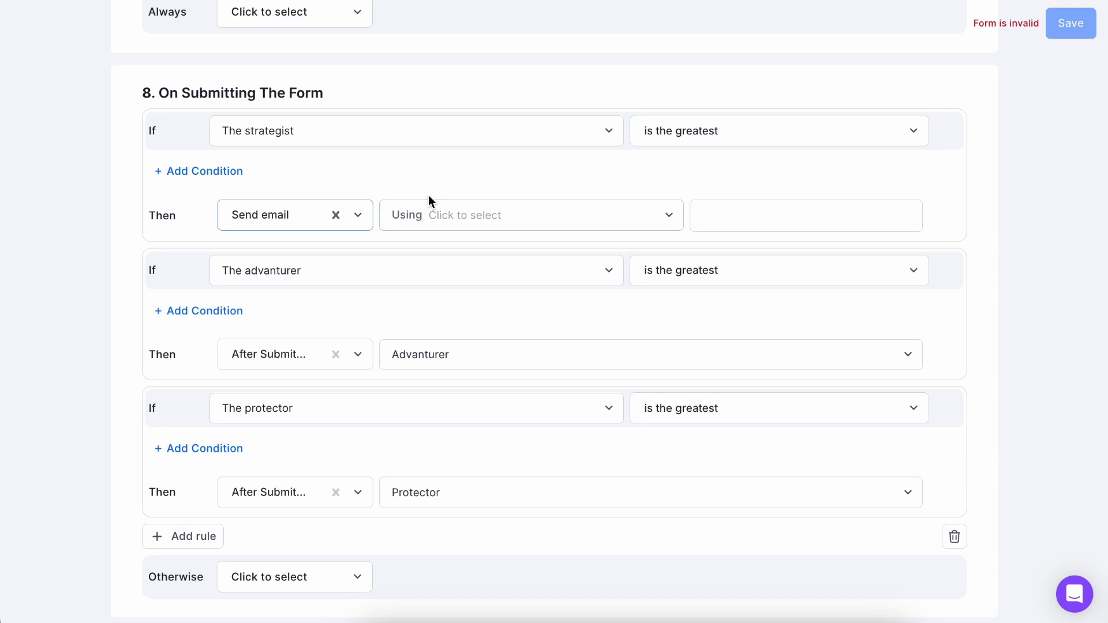
left_click(424, 224)
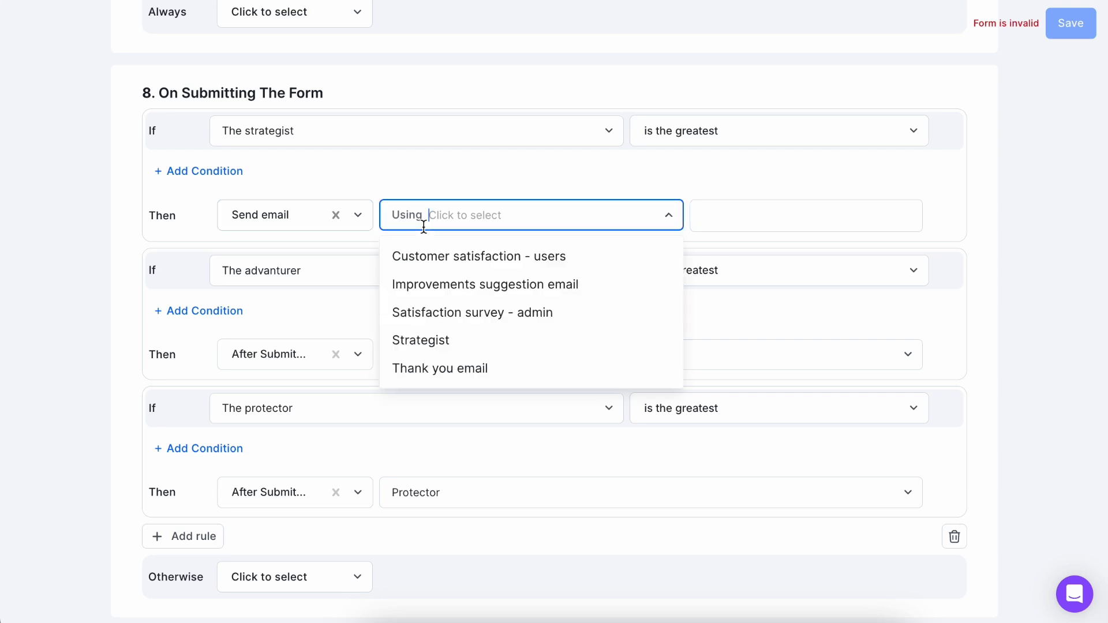
left_click(464, 335)
left_click(722, 222)
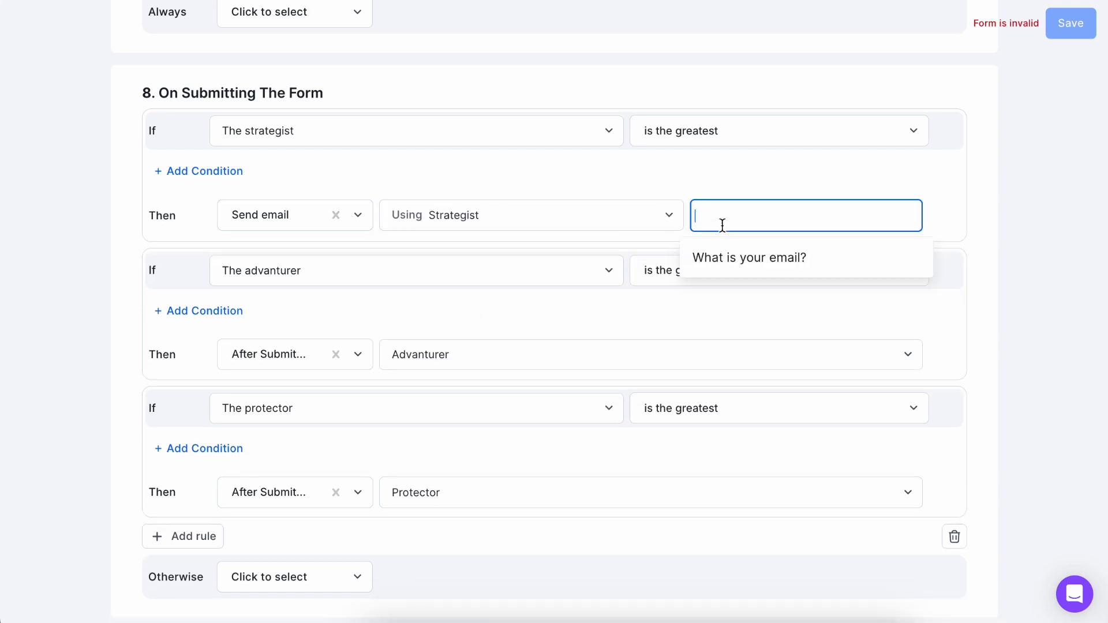
left_click(749, 265)
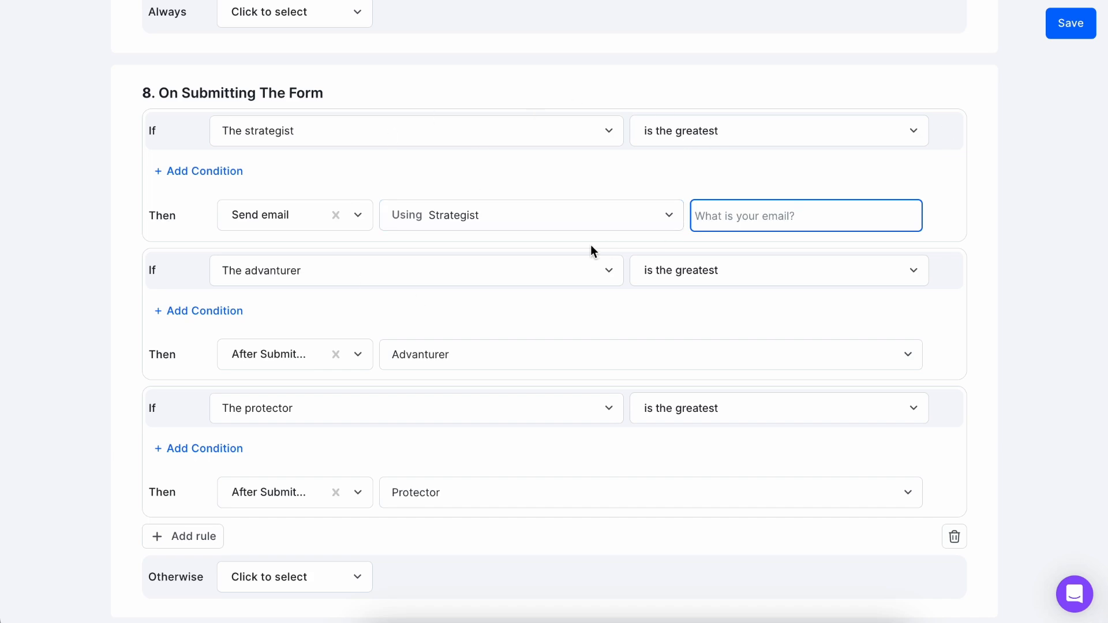